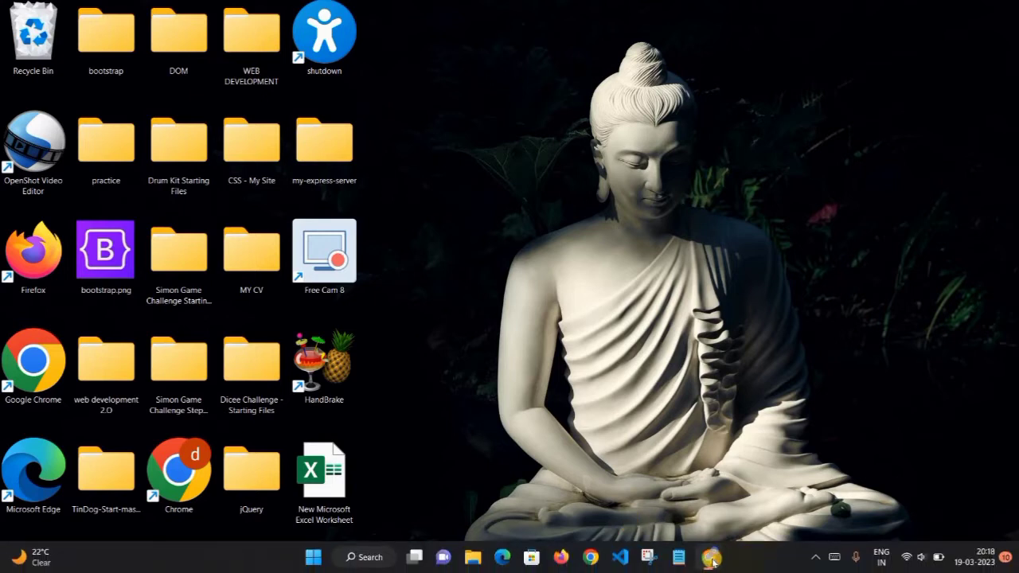
Bring up Canva in Chrome and create a new blank Flyer (Portrait) design.
left_click(712, 559)
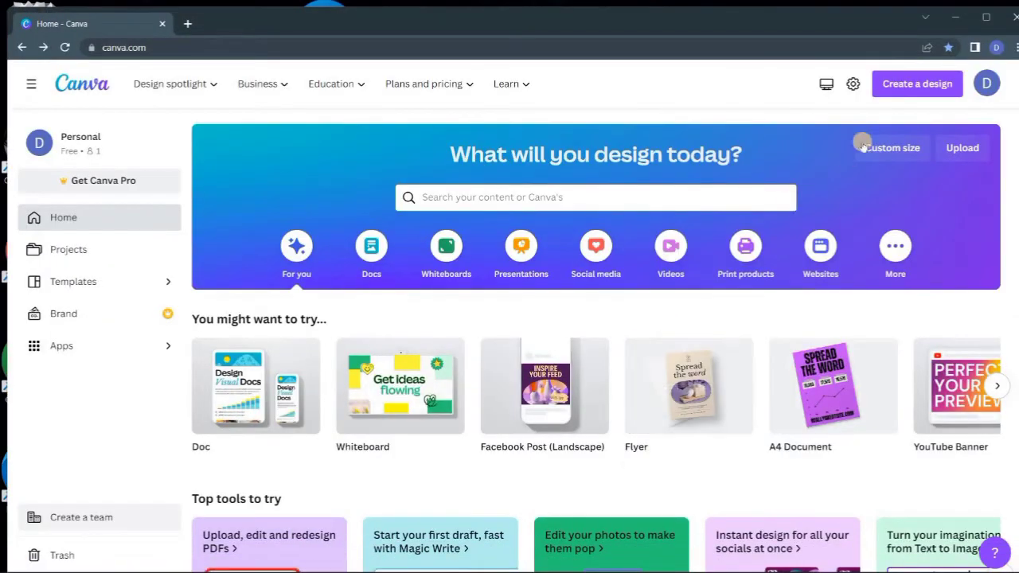
left_click(913, 84)
type("flyer")
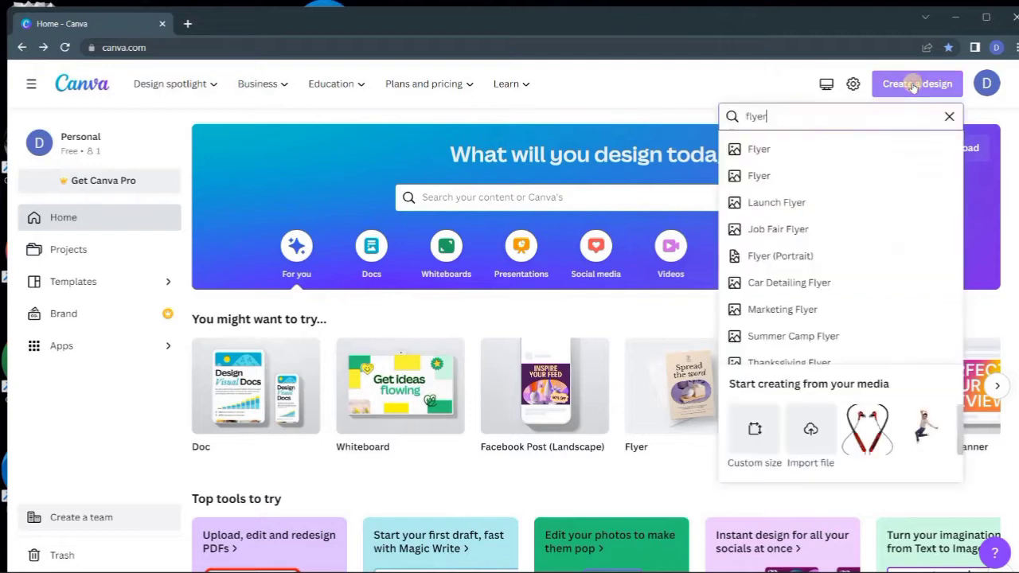
left_click(825, 257)
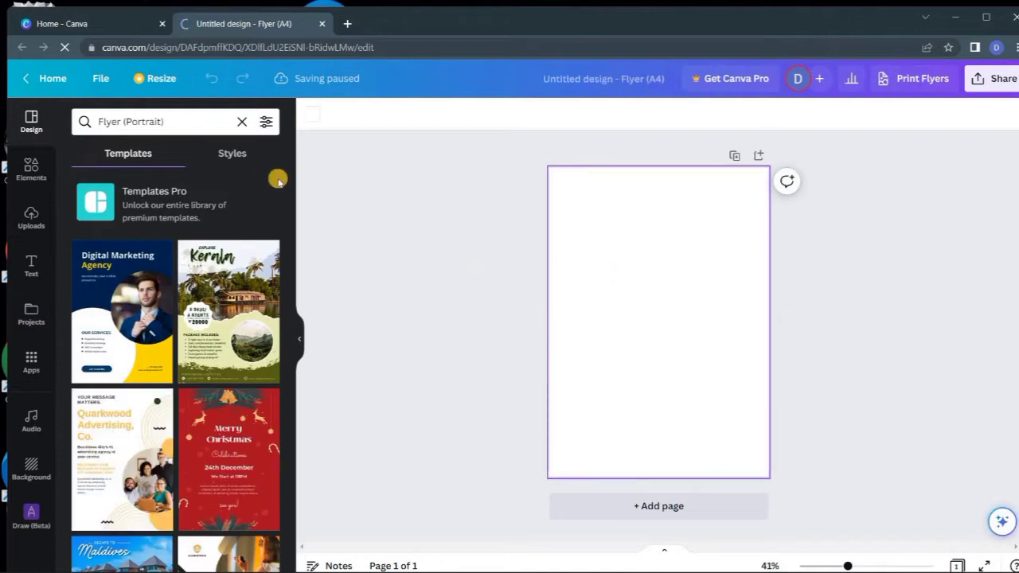
Search the element photos for "tall building" and add the city skyline photo with the blue slanted tower to the page.
left_click(30, 169)
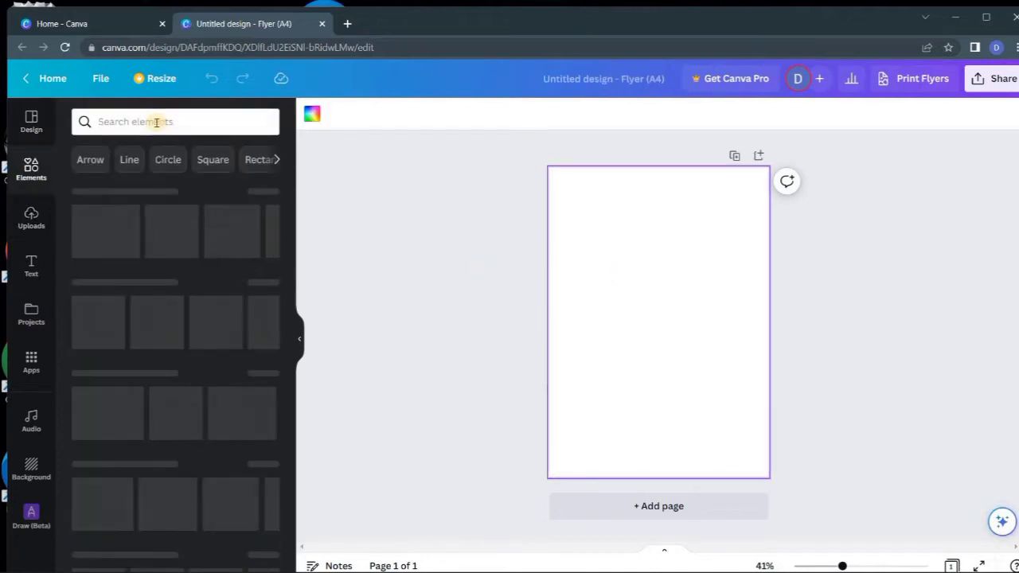
left_click(156, 121)
type("tall building")
key("Return")
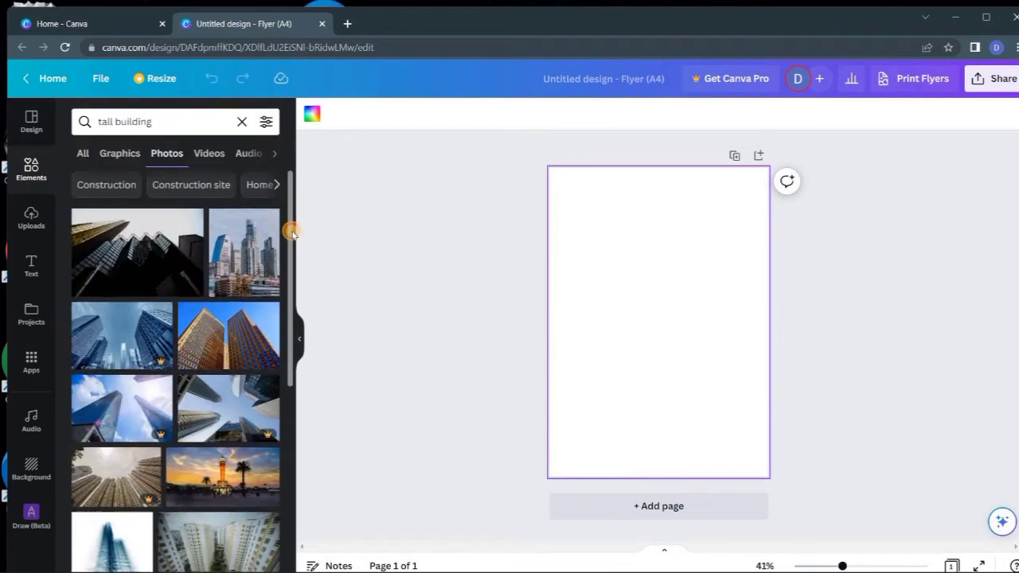
scroll(293, 239, "down", 1)
left_click_drag(294, 268, 294, 434)
left_click_drag(228, 244, 655, 303)
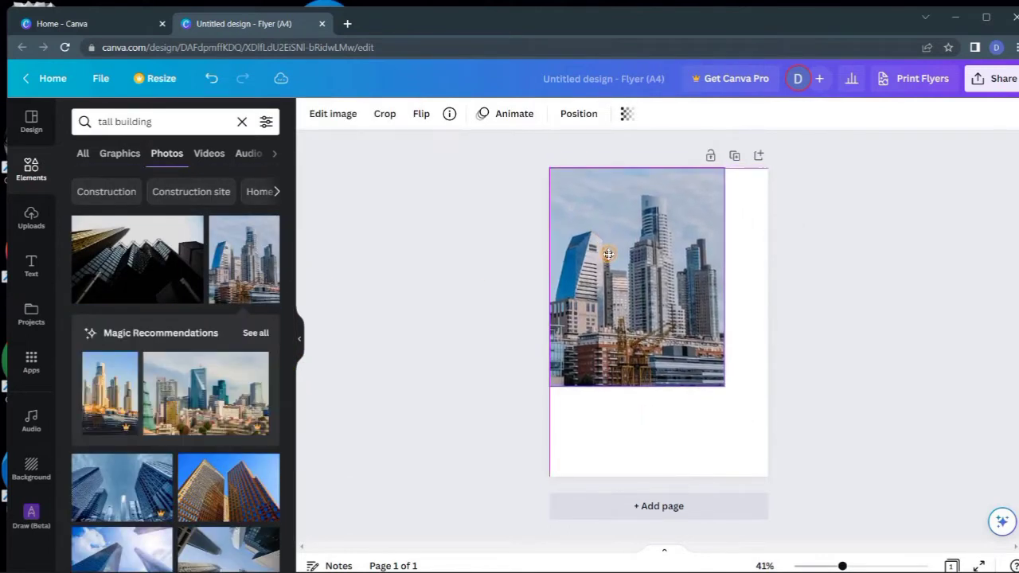
Make the skyline photo cover the whole flyer page and reduce its opacity slightly.
mouse_move(771, 475)
left_mouse_down()
mouse_move(787, 483)
mouse_move(769, 478)
left_mouse_up()
left_click(596, 114)
left_click_drag(594, 168, 556, 169)
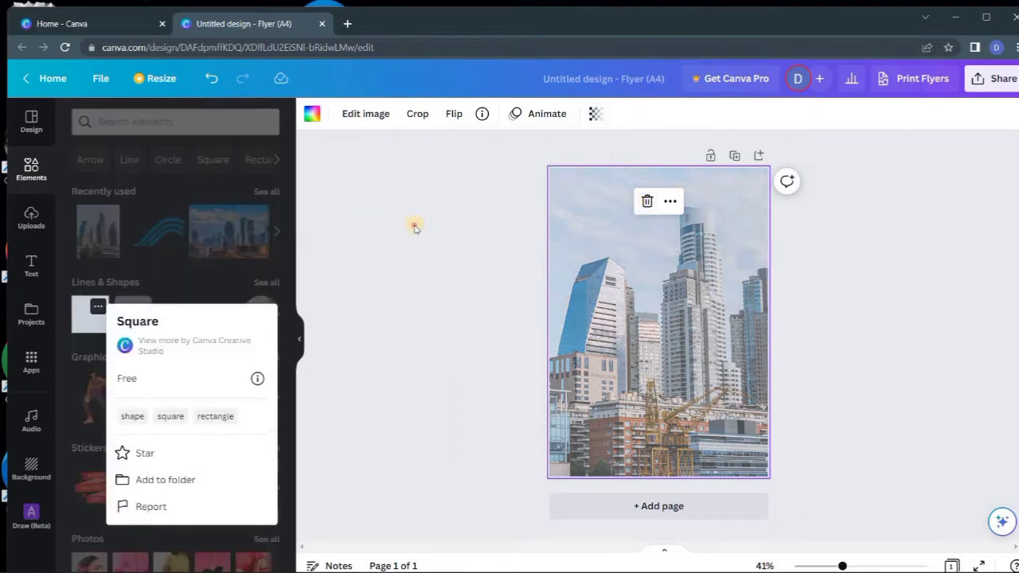
Add a square shape and stretch it over the entire flyer page.
left_click(414, 227)
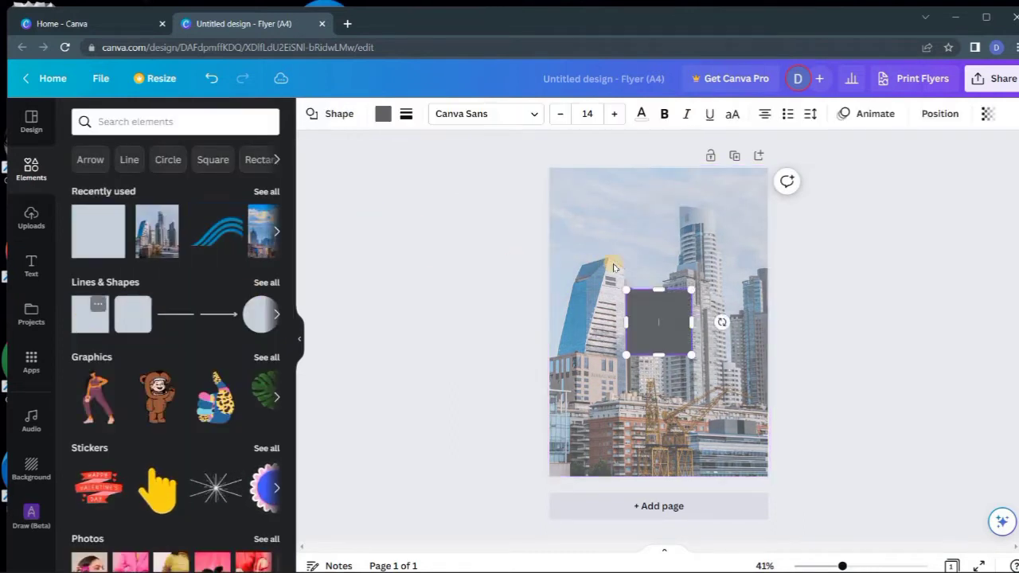
left_click_drag(598, 271, 546, 238)
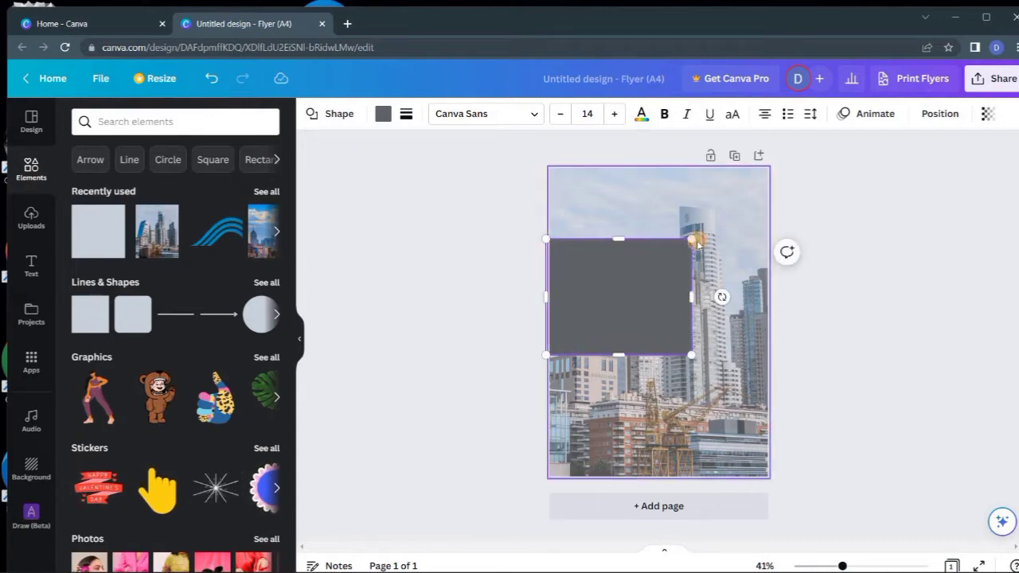
left_click_drag(691, 239, 768, 167)
left_click_drag(656, 414, 669, 475)
Colour the page-sized square light turquoise blue and reduce its opacity so the skyline shows through.
left_click_drag(552, 321, 565, 315)
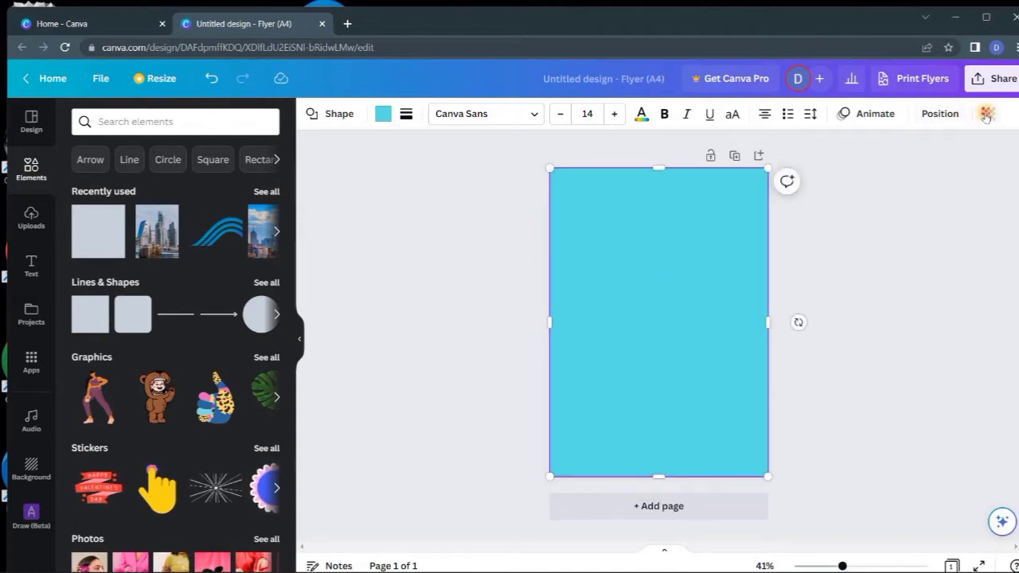
left_click(987, 115)
left_click_drag(940, 170, 882, 170)
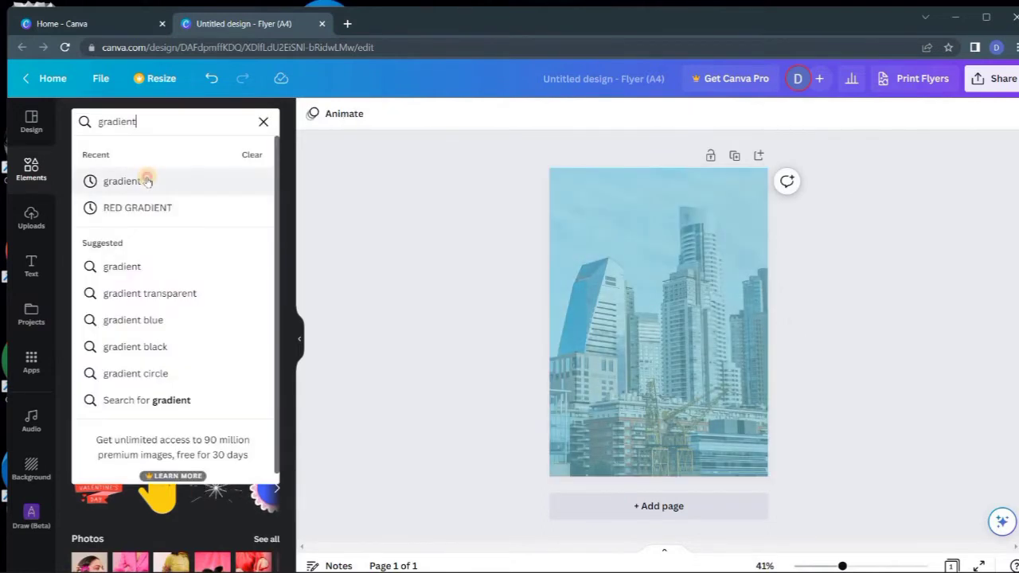
Find a blue fading gradient among the "gradient" graphics and stretch it over the page's upper half, about 210 wide by 154.5 high.
left_click(142, 178)
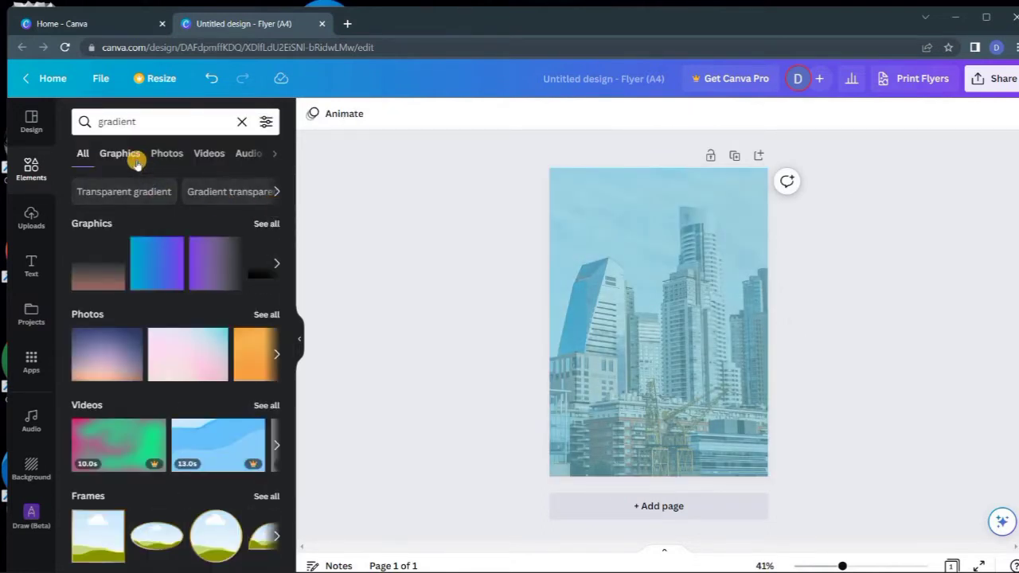
left_click(134, 157)
scroll(218, 359, "down", 1)
scroll(218, 359, "down", 3)
left_click_drag(91, 352, 549, 273)
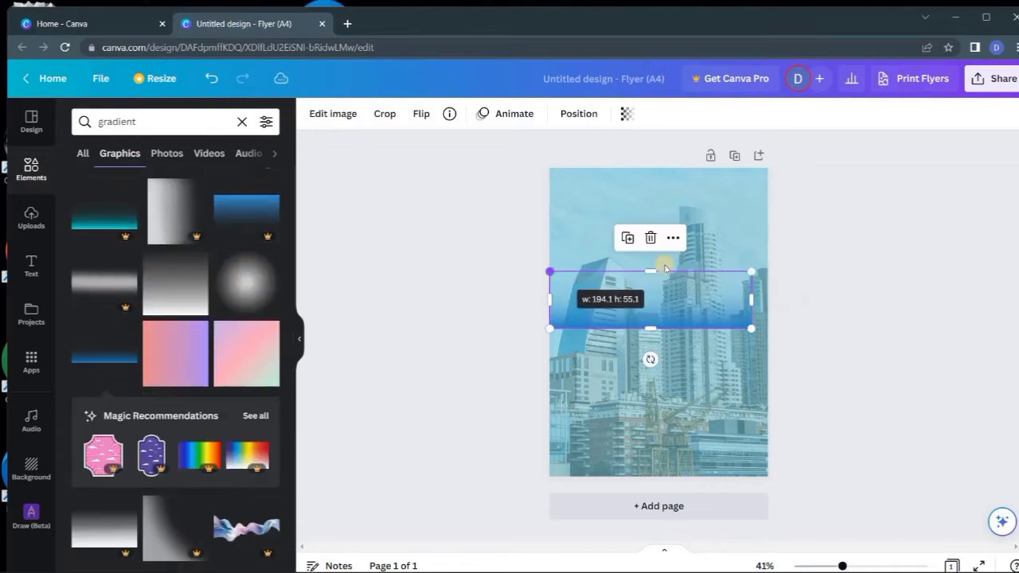
left_click_drag(766, 266, 767, 269)
left_click_drag(658, 271, 658, 168)
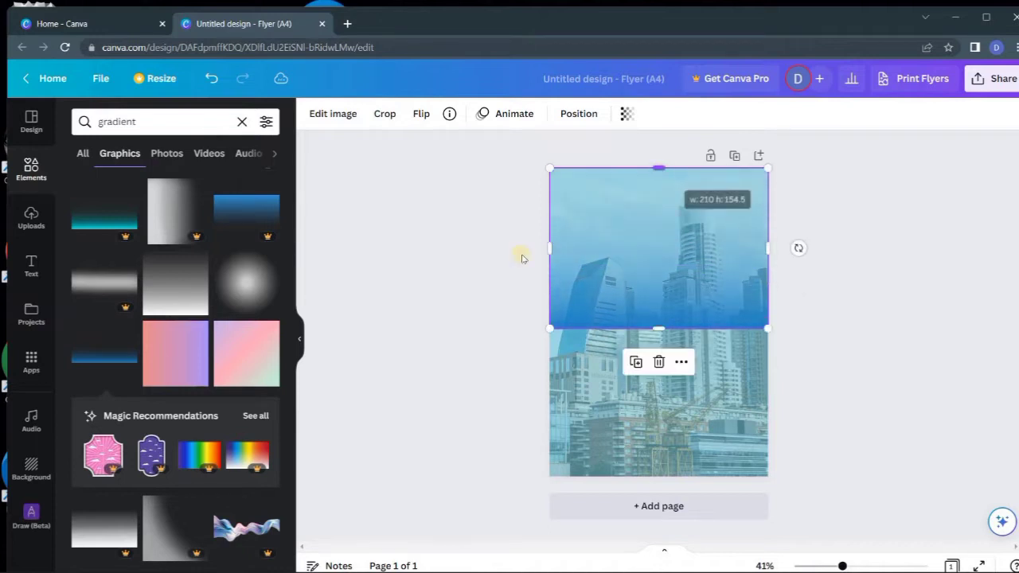
Duplicate the blue gradient, flip the copy vertically, and place it directly below the first one.
left_click(634, 361)
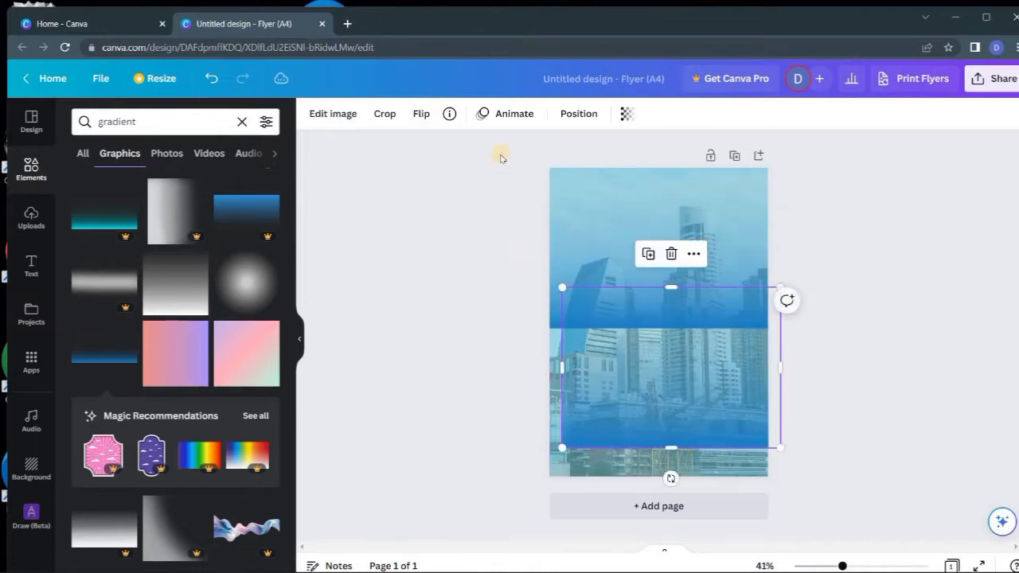
left_click(422, 113)
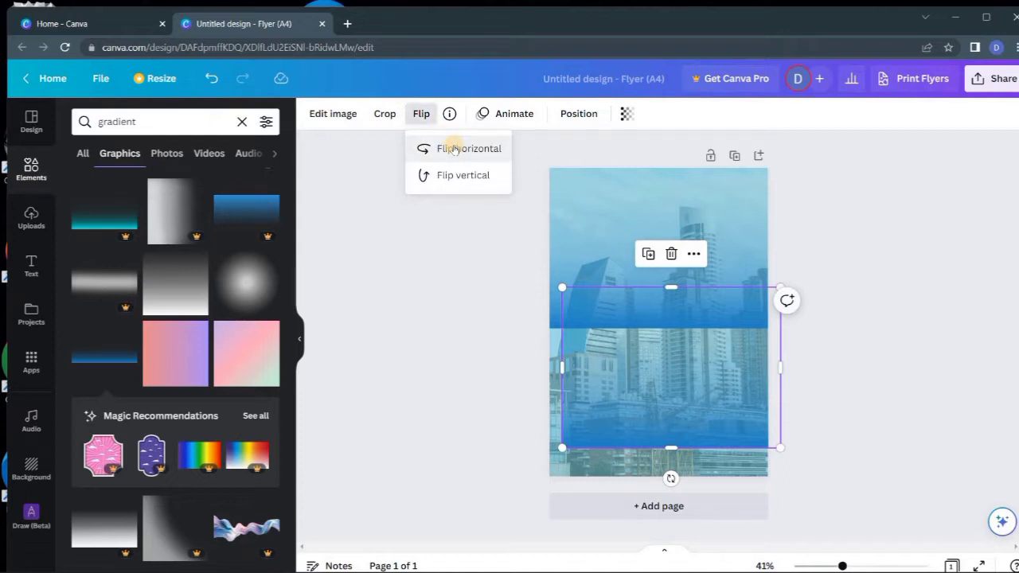
left_click(462, 174)
left_click_drag(661, 327, 653, 367)
left_click(485, 371)
left_click(620, 344)
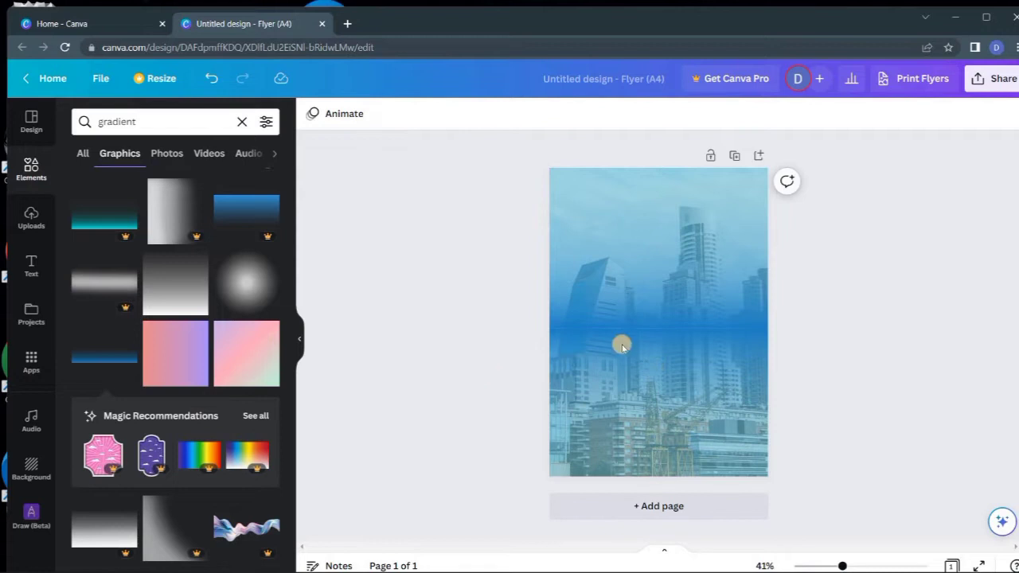
left_click(481, 321)
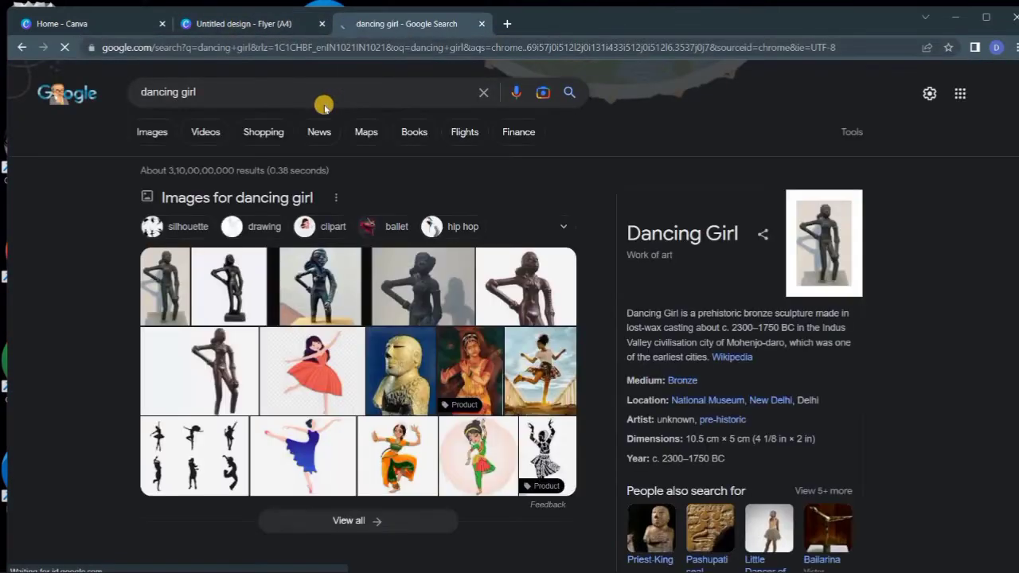
Open Freepik's "dancing girl" images from a Google search and filter them to the Free license.
scroll(326, 320, "down", 8)
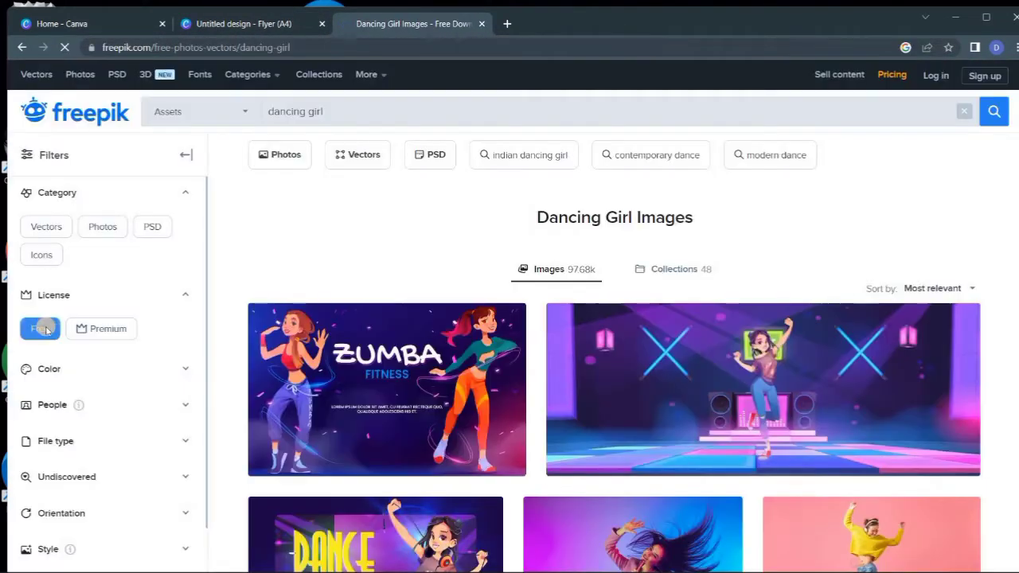
left_click(39, 327)
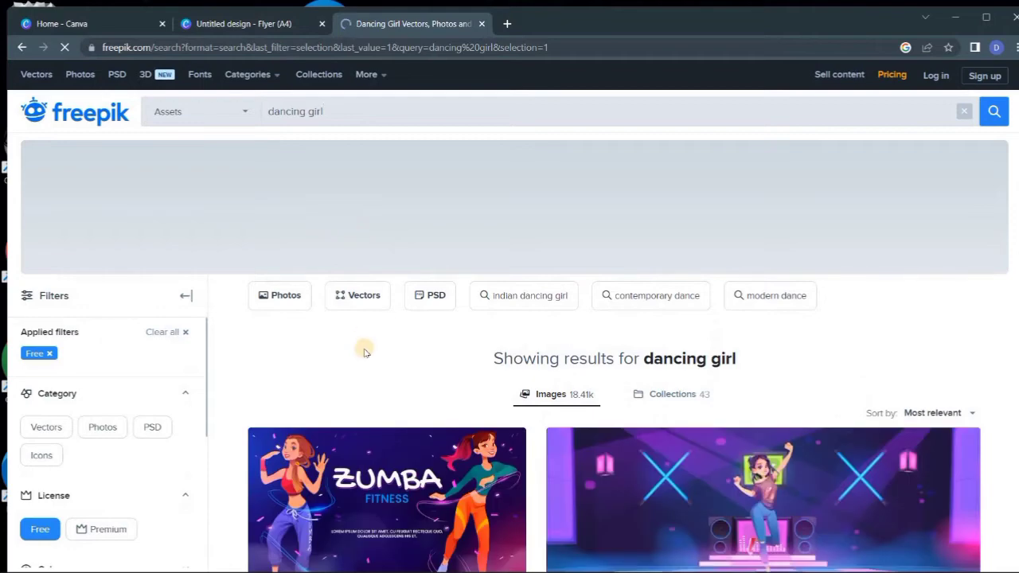
Browse the free dancing girl images and copy the photo of the woman jumping in a yellow sweater and jeans.
scroll(365, 360, "down", 6)
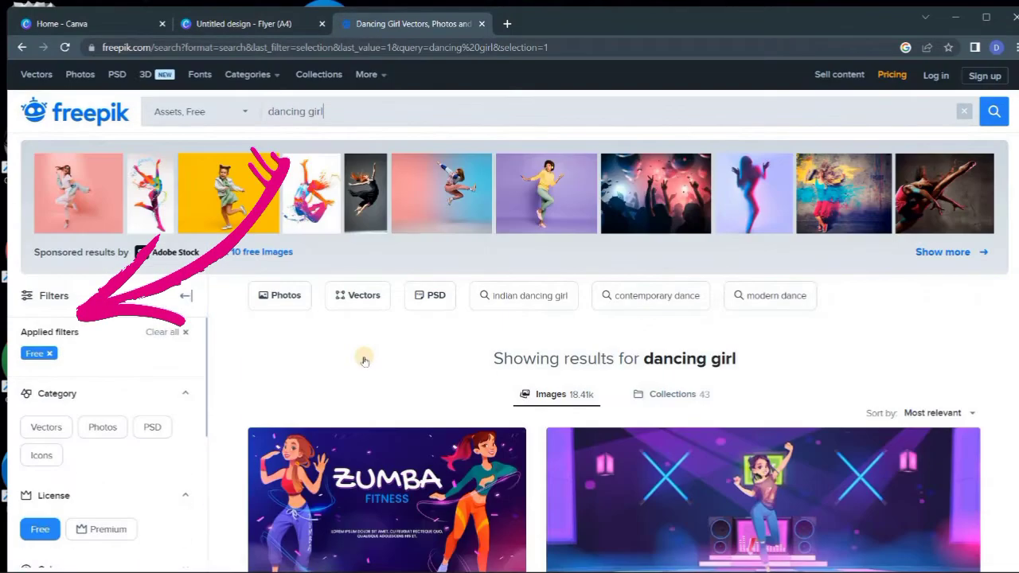
scroll(365, 360, "down", 5)
scroll(364, 360, "down", 10)
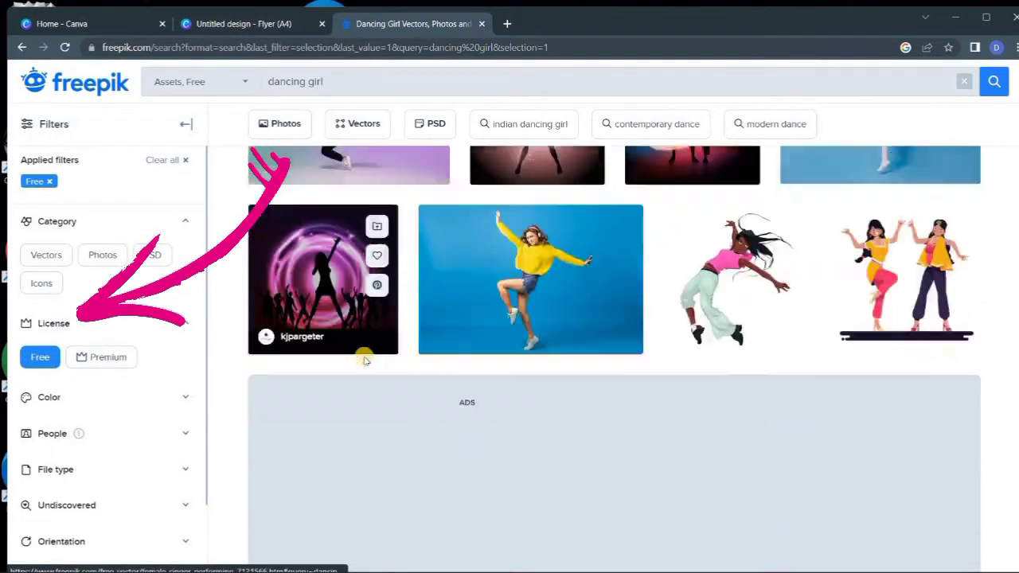
scroll(364, 360, "down", 8)
scroll(364, 360, "up", 12)
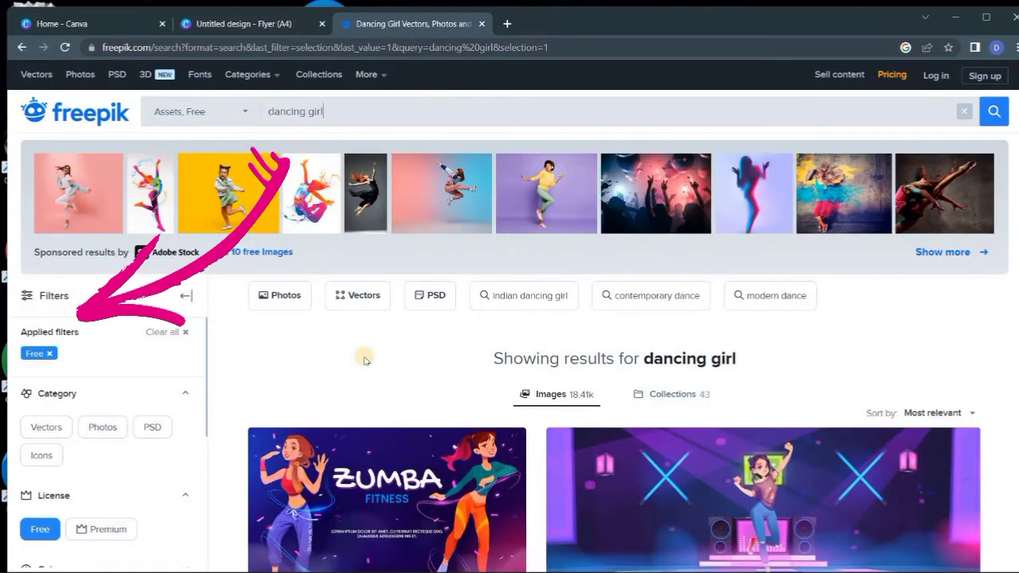
scroll(364, 360, "down", 5)
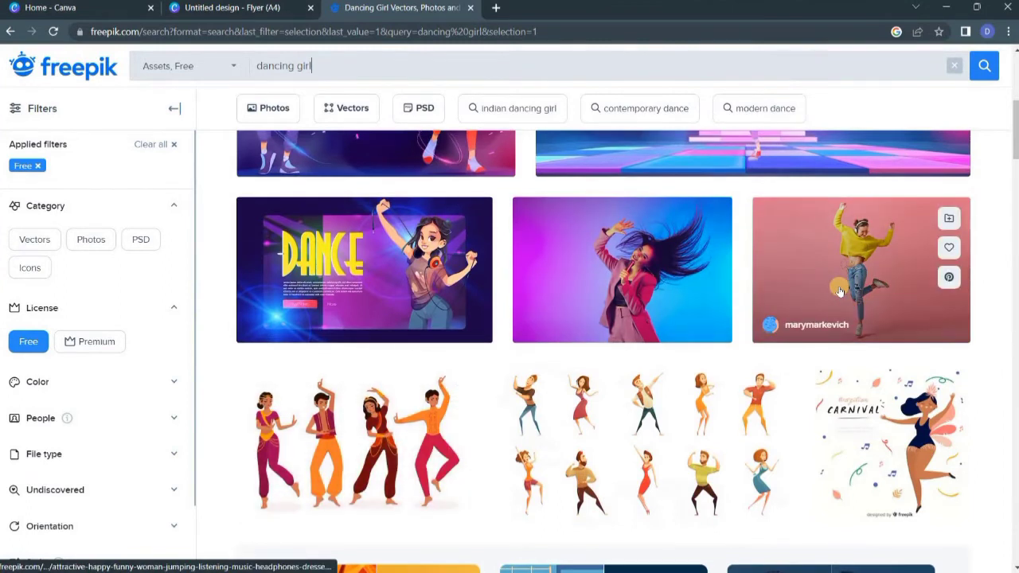
right_click(839, 292)
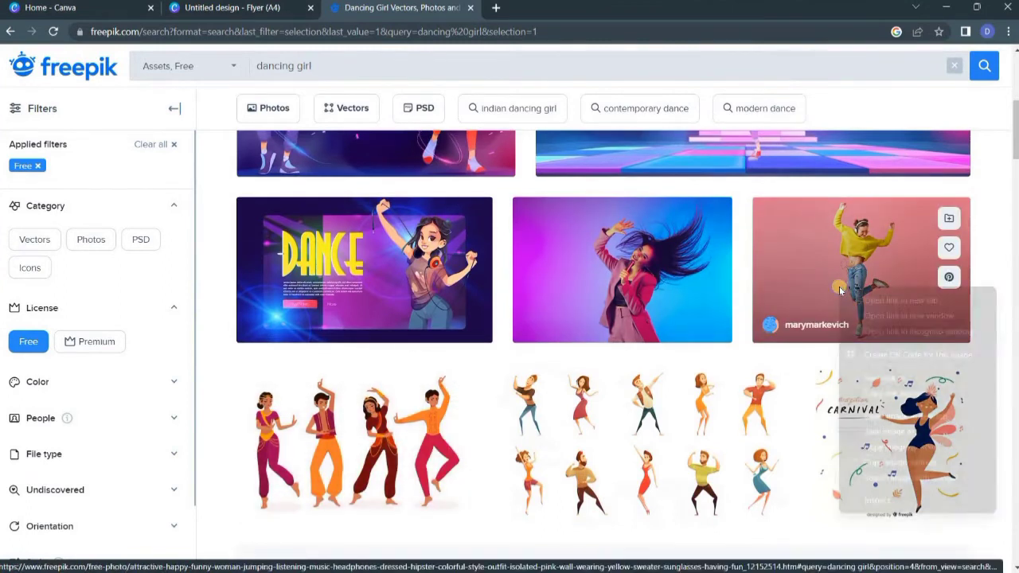
left_click(886, 447)
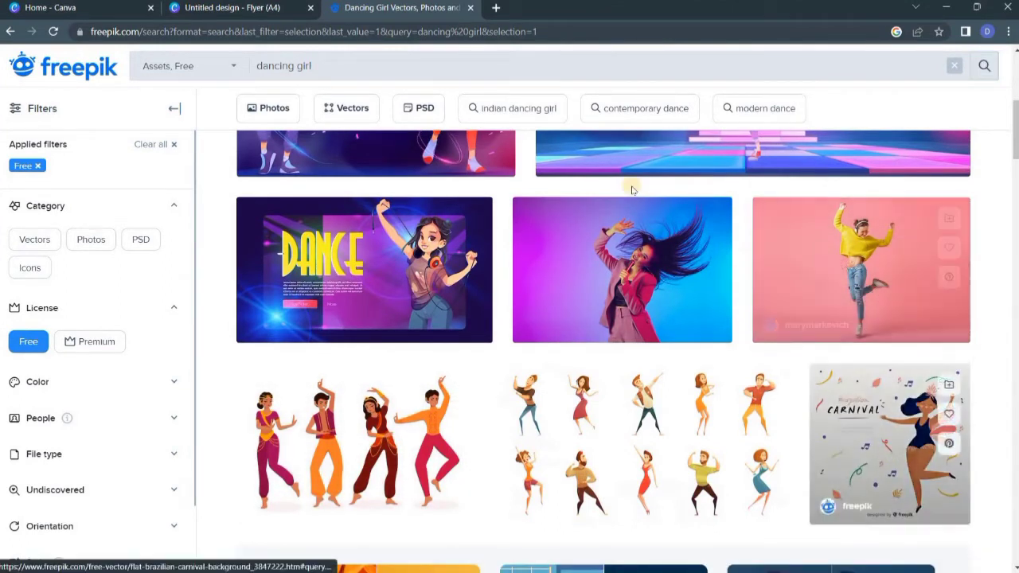
Remove the background of the copied dancer photo with the remove.bg website and download the preview image.
left_click(496, 8)
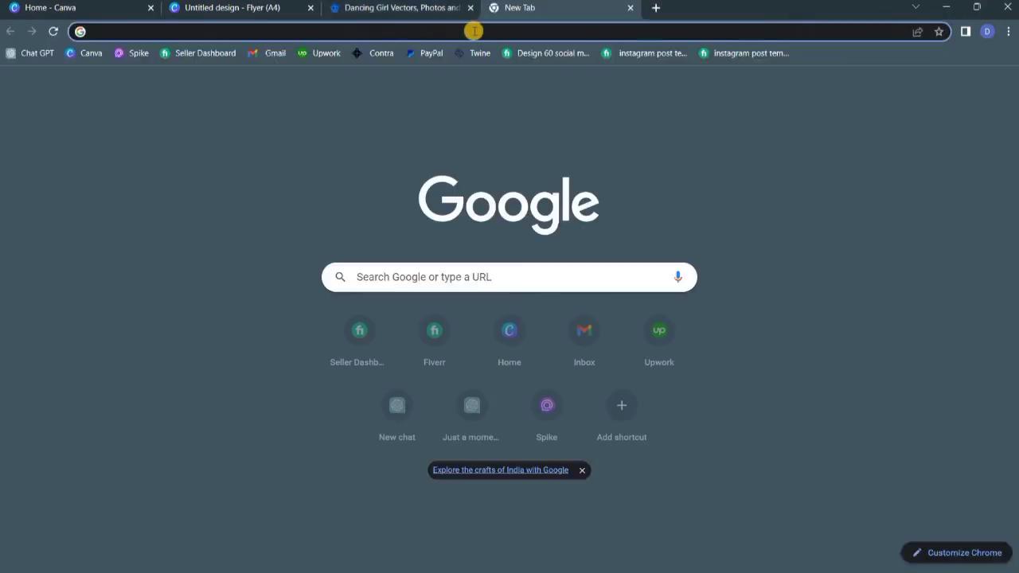
type("bg remover")
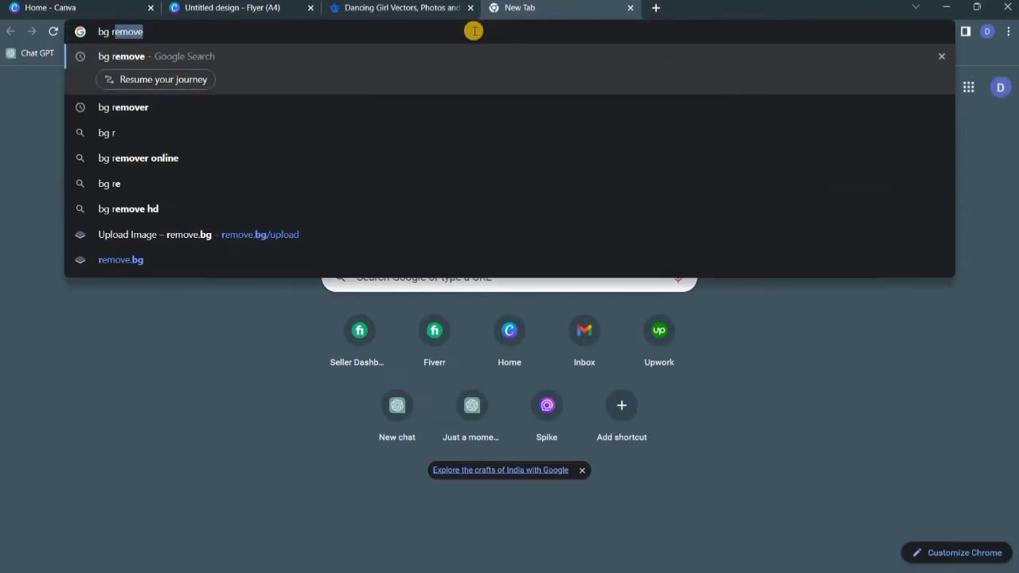
key("Return")
left_click(191, 314)
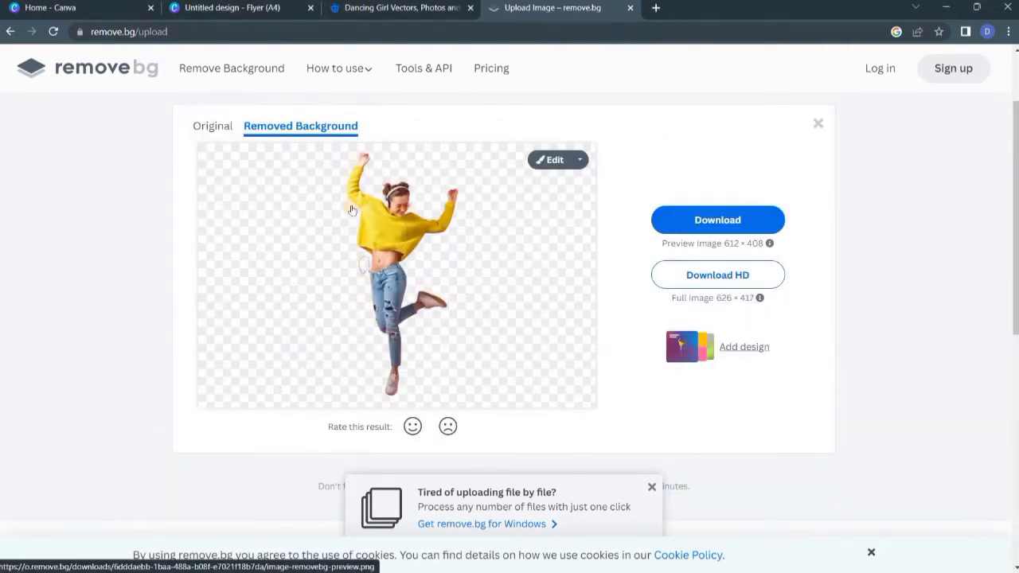
left_click(722, 221)
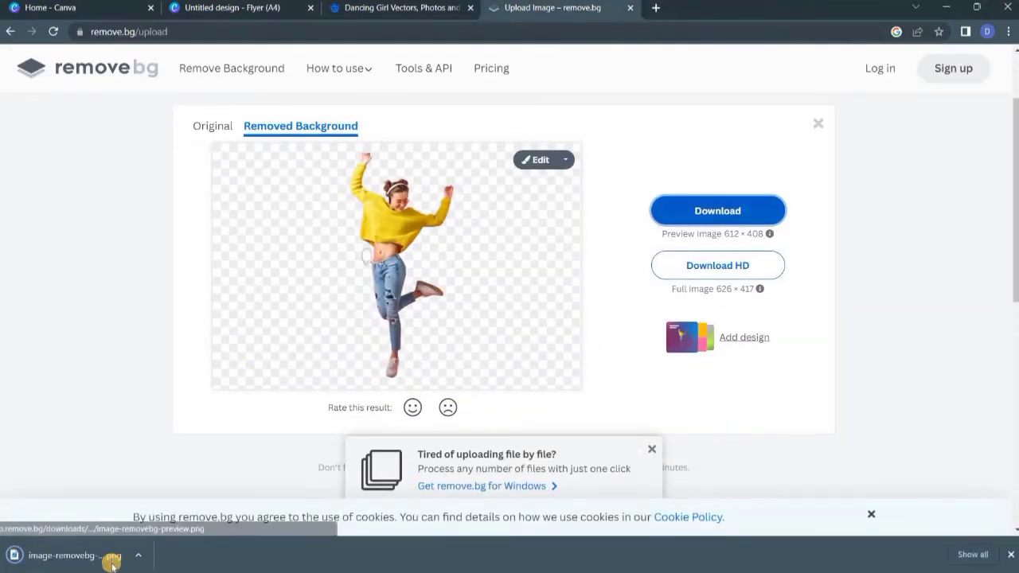
Switch back to the Canva flyer and show the uploaded images.
left_click_drag(140, 560, 22, 154)
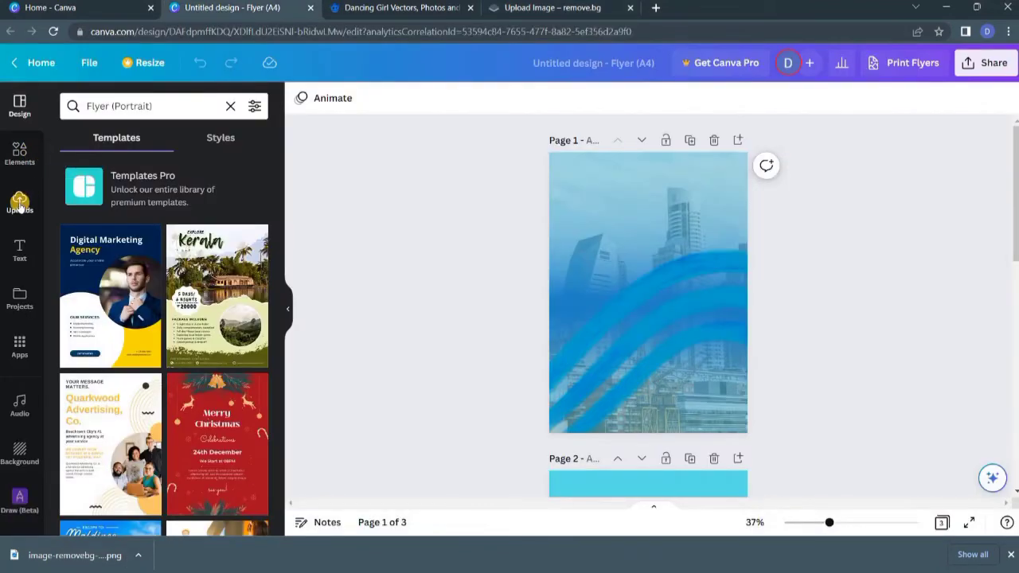
left_click_drag(20, 203, 232, 261)
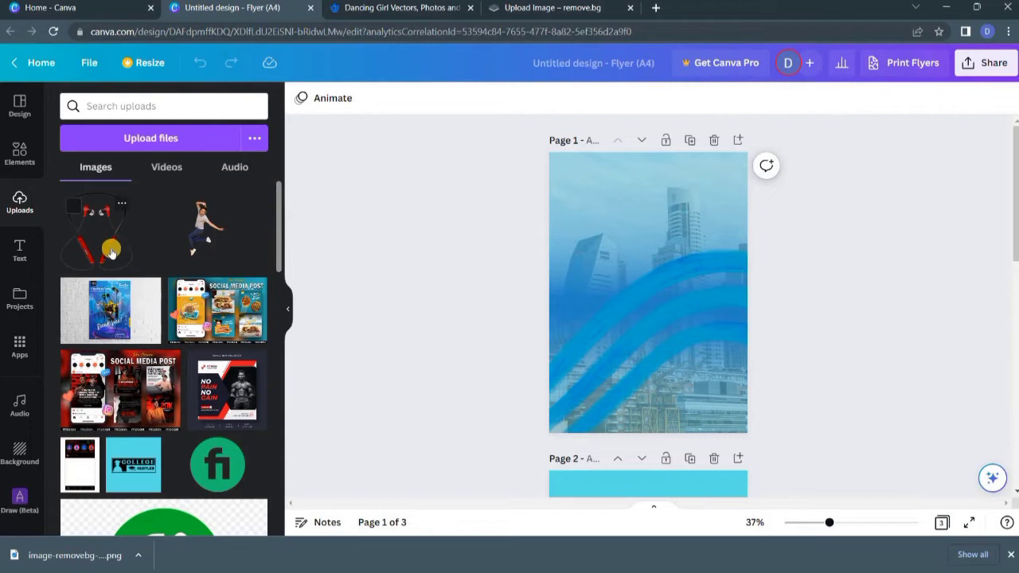
Search Google Images for "earphone bluetooth" in a new browser tab and pick the red and black neckband earphones.
left_click(660, 10)
type("ear")
left_click(268, 55)
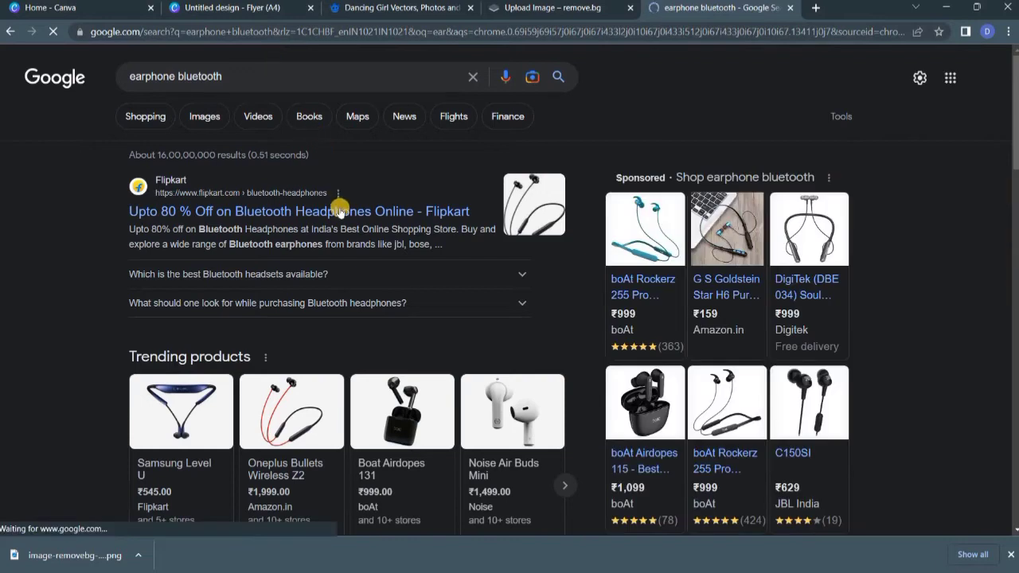
scroll(341, 200, "down", 2)
scroll(337, 210, "up", 2)
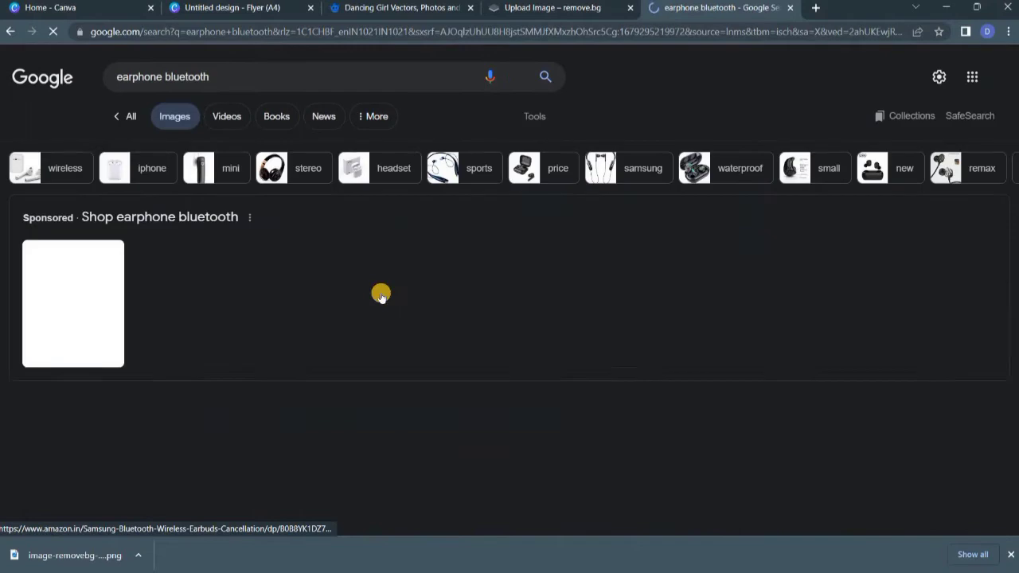
scroll(381, 298, "down", 3)
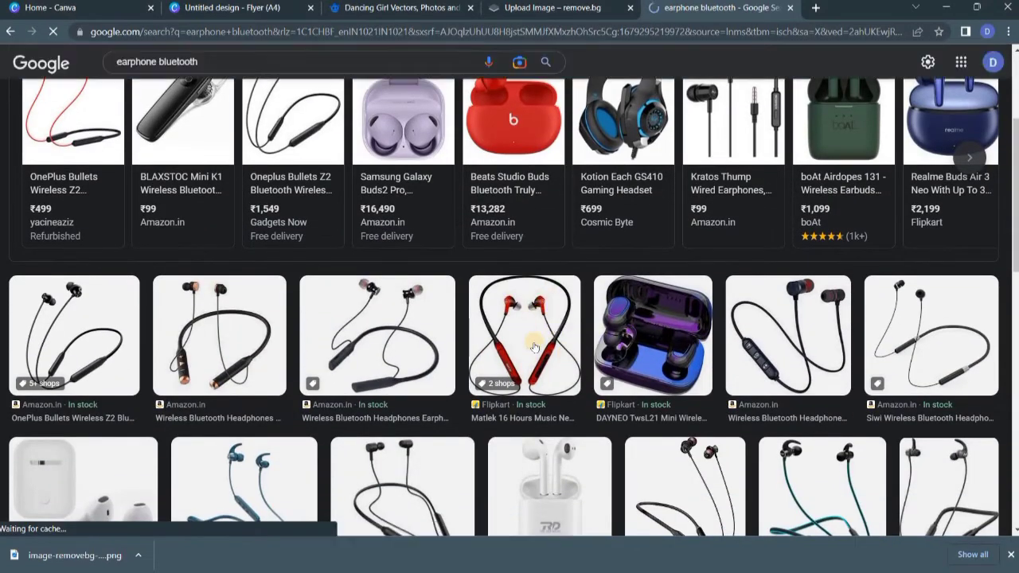
left_click(541, 287)
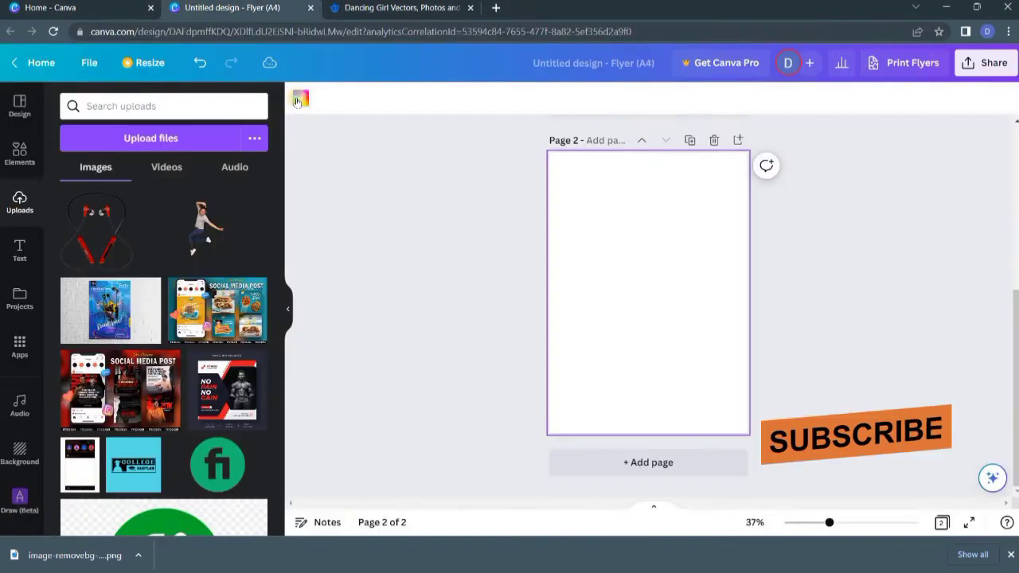
Fill the blank background of page 2 with the light blue document colour.
left_click(299, 99)
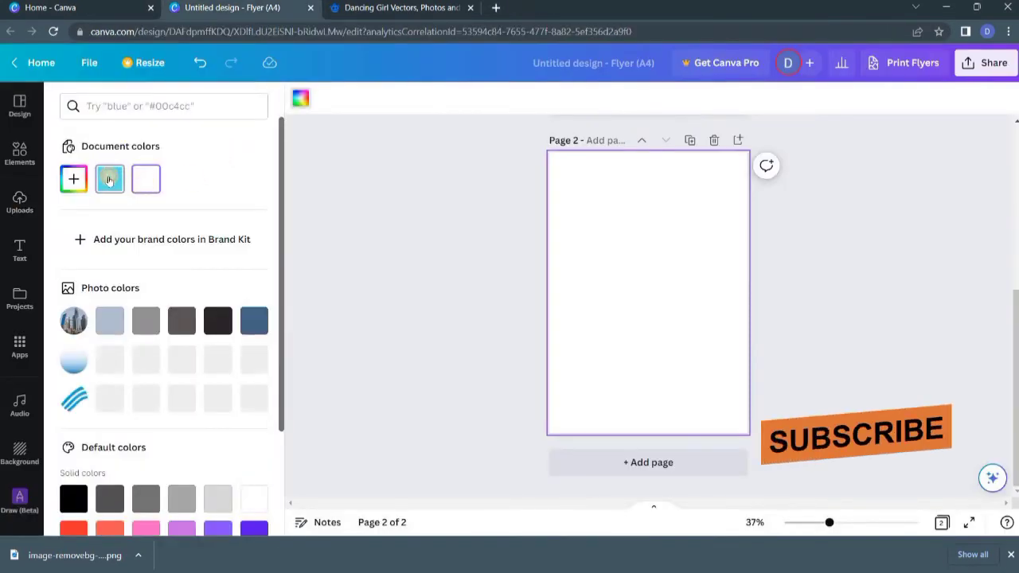
left_click(109, 180)
left_click(478, 259)
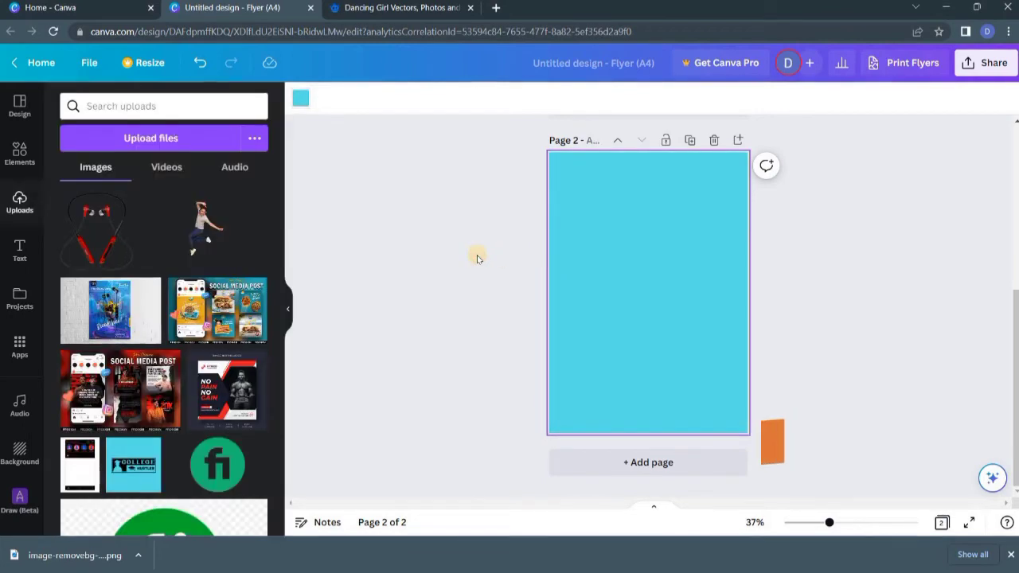
Add the recently used glowing circle gradient to page 2, centred horizontally in the upper part of the page.
scroll(477, 259, "up", 3)
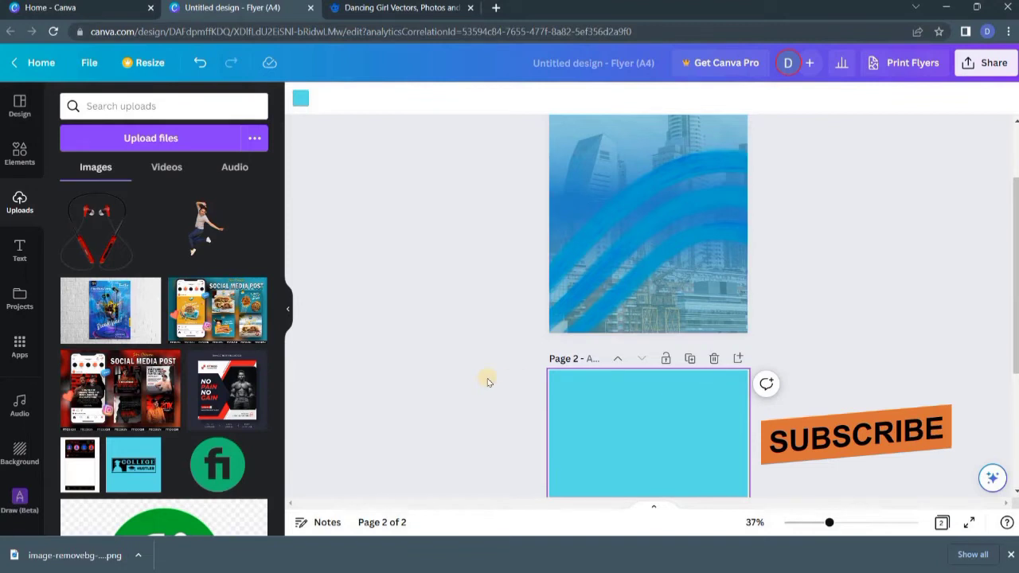
scroll(488, 382, "down", 3)
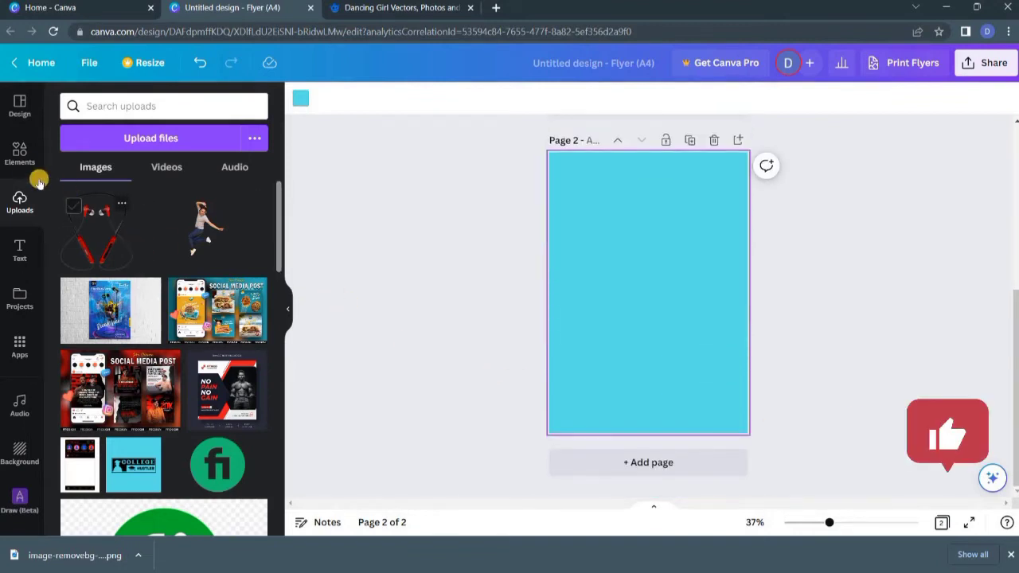
left_click(19, 152)
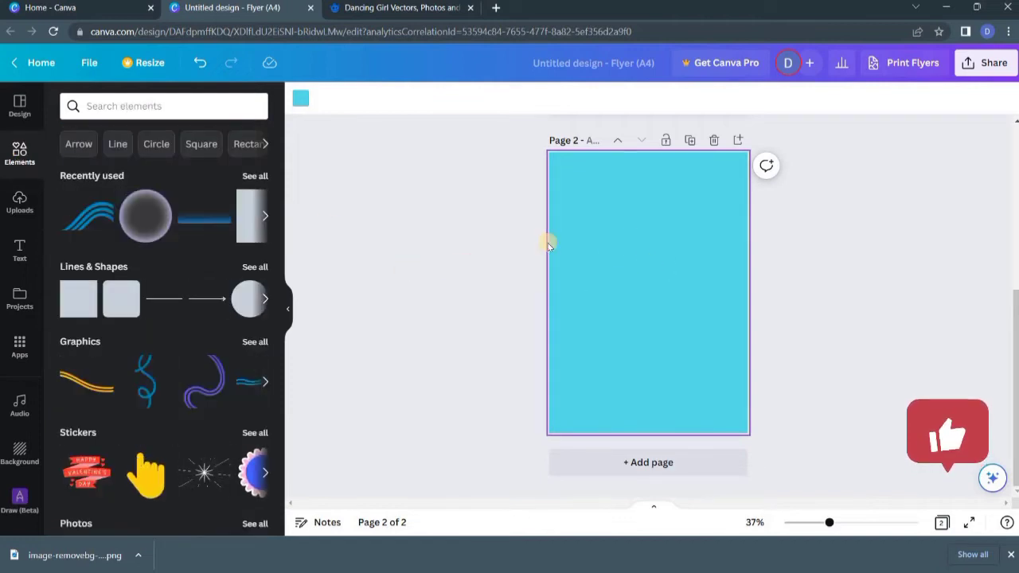
left_click_drag(154, 216, 639, 259)
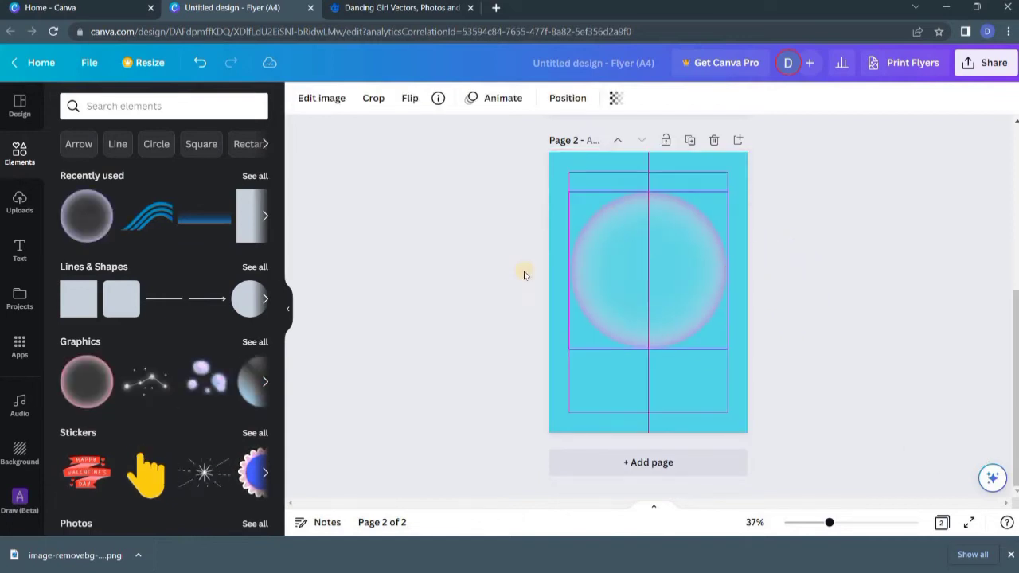
left_click(330, 253)
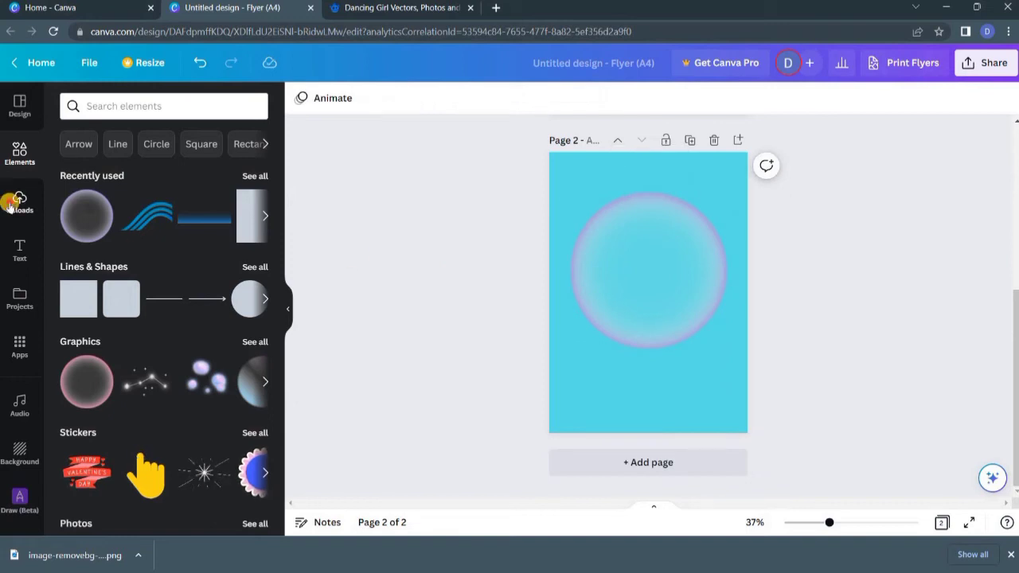
Place the uploaded red neckband earphones on page 2 and enlarge them to the full page width over the glowing circle.
left_click(12, 203)
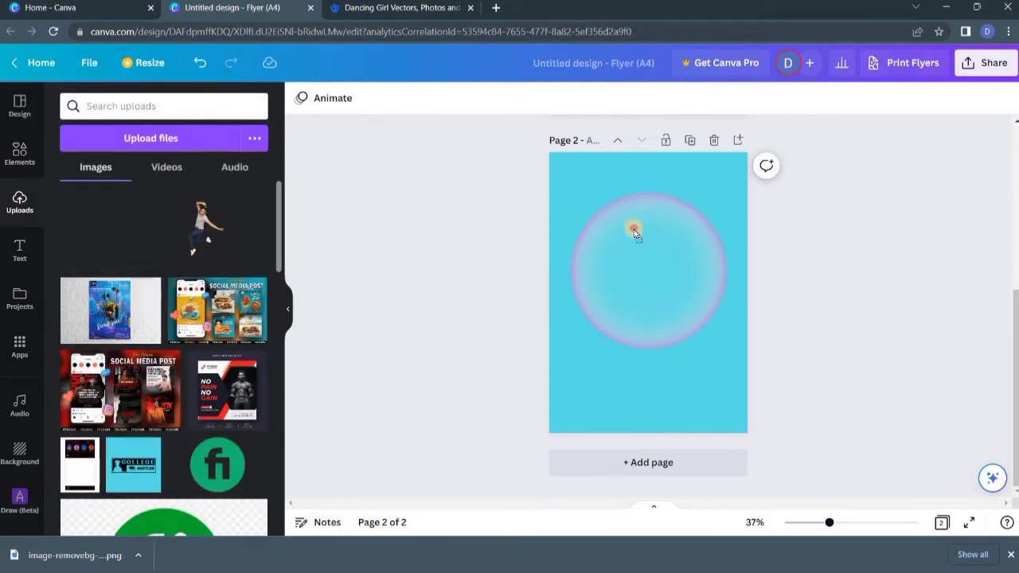
left_click_drag(634, 229, 634, 230)
left_click_drag(601, 354, 594, 368)
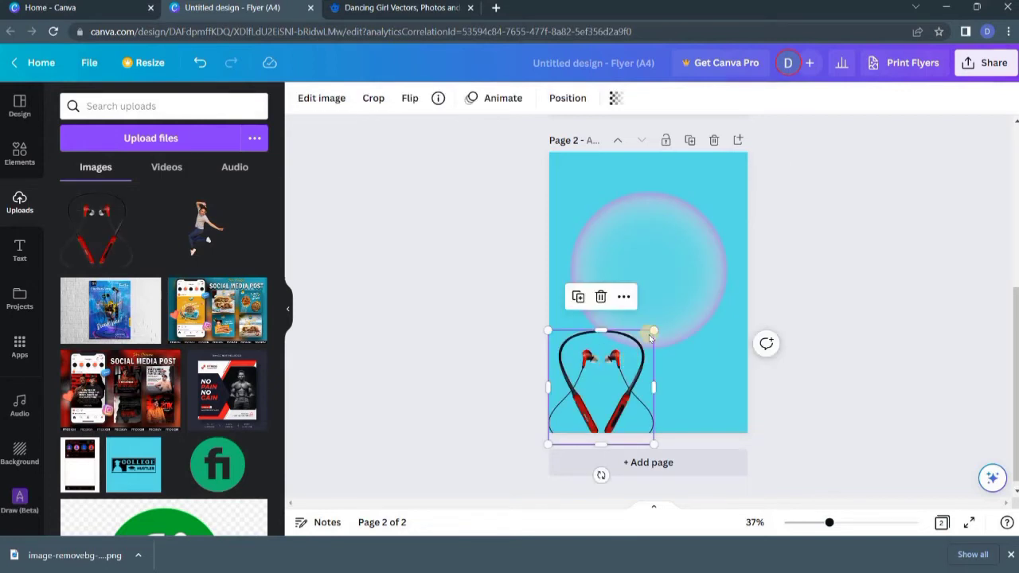
left_click_drag(654, 328, 746, 218)
left_click_drag(647, 209, 646, 200)
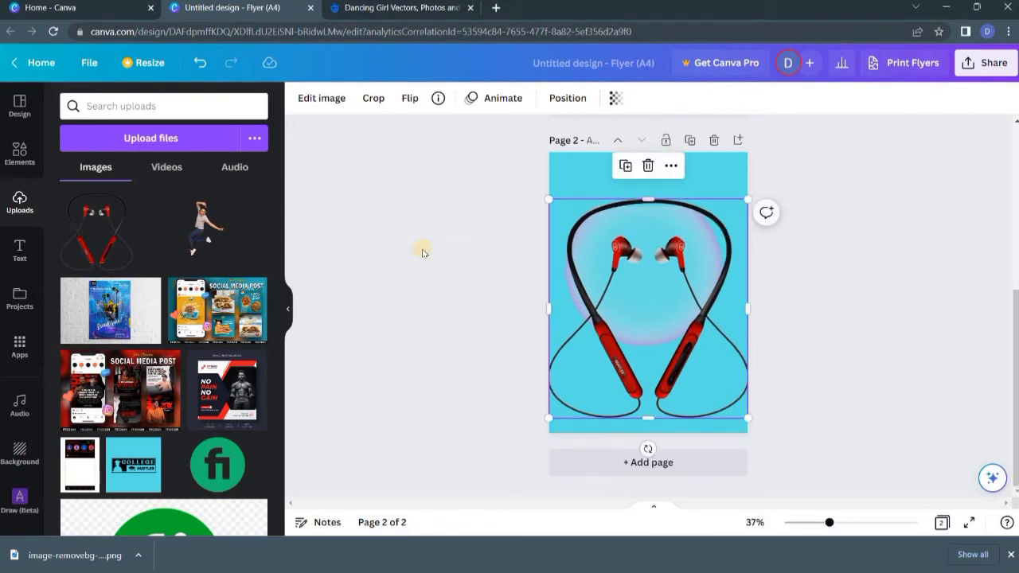
Group the earphones and the glowing circle on page 2.
left_click(423, 253)
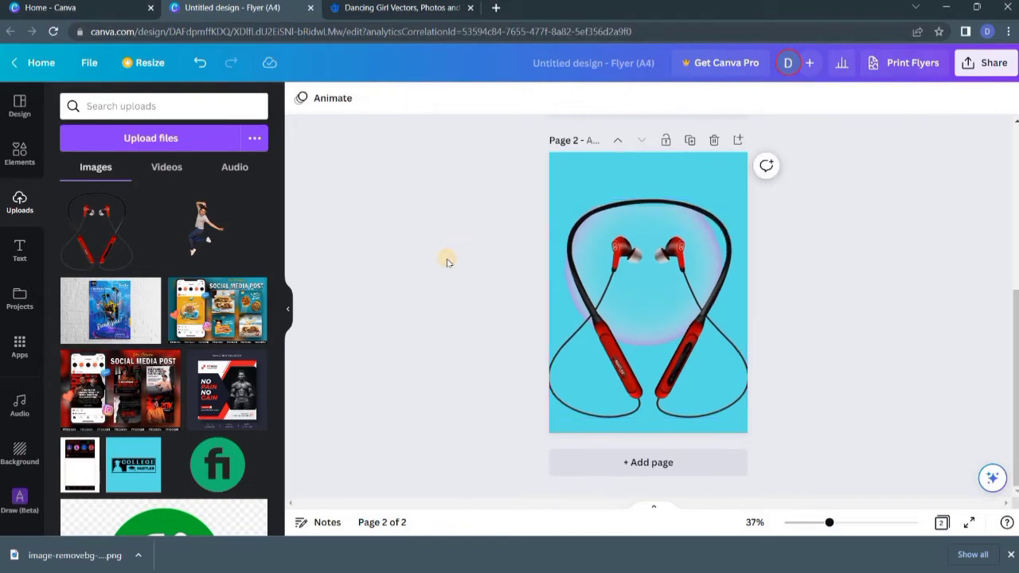
key("ctrl+a")
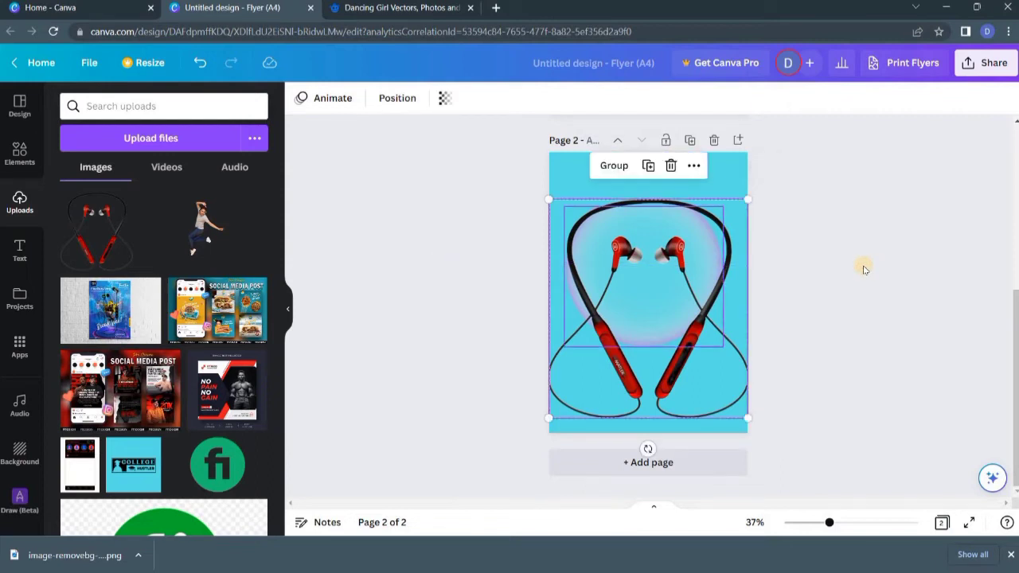
left_click(613, 166)
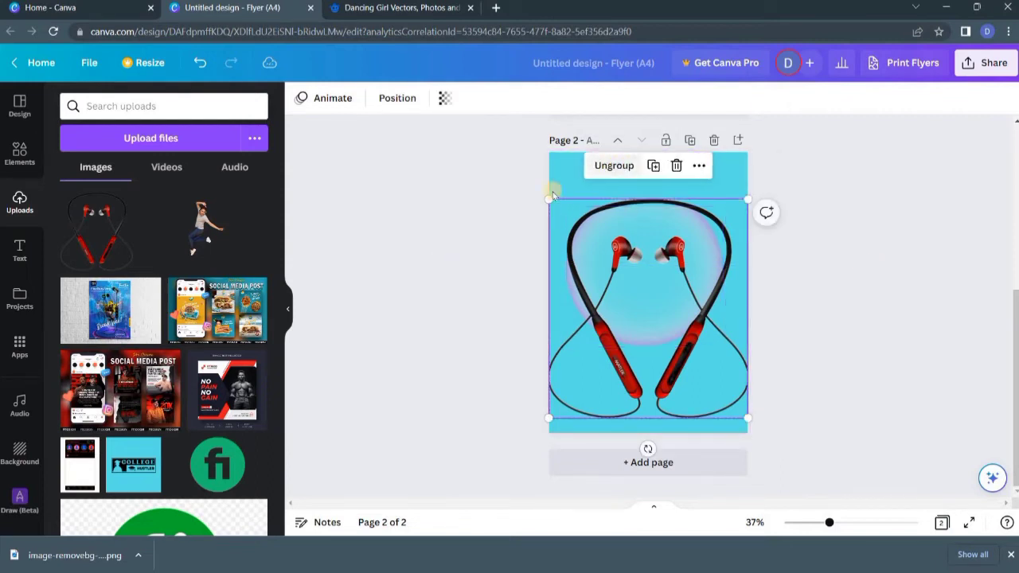
Add a third page, place the uploaded cut-out dancer on it and enlarge the figure to fill much of the page.
key("ctrl+Return")
left_click_drag(752, 301, 643, 263)
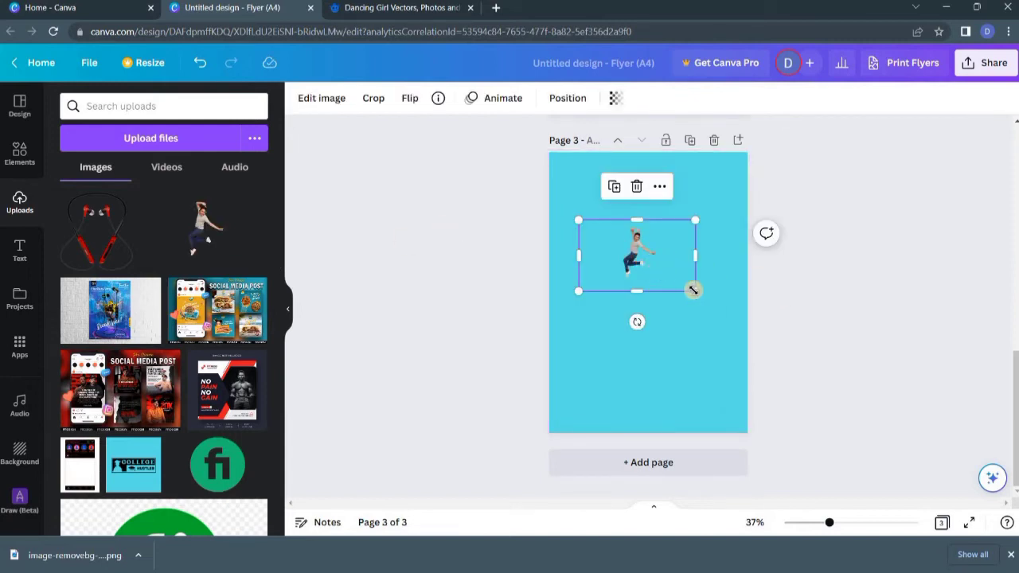
left_click_drag(696, 290, 844, 398)
left_click_drag(578, 380, 444, 464)
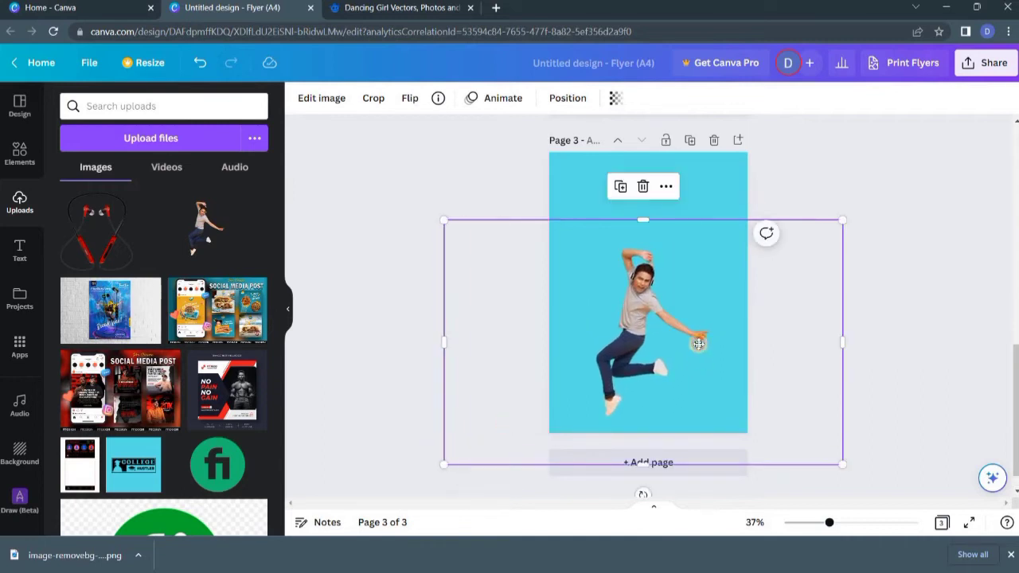
Flip one of the overlapping dancer copies on page 3 horizontally.
key("ctrl+z")
left_click(410, 99)
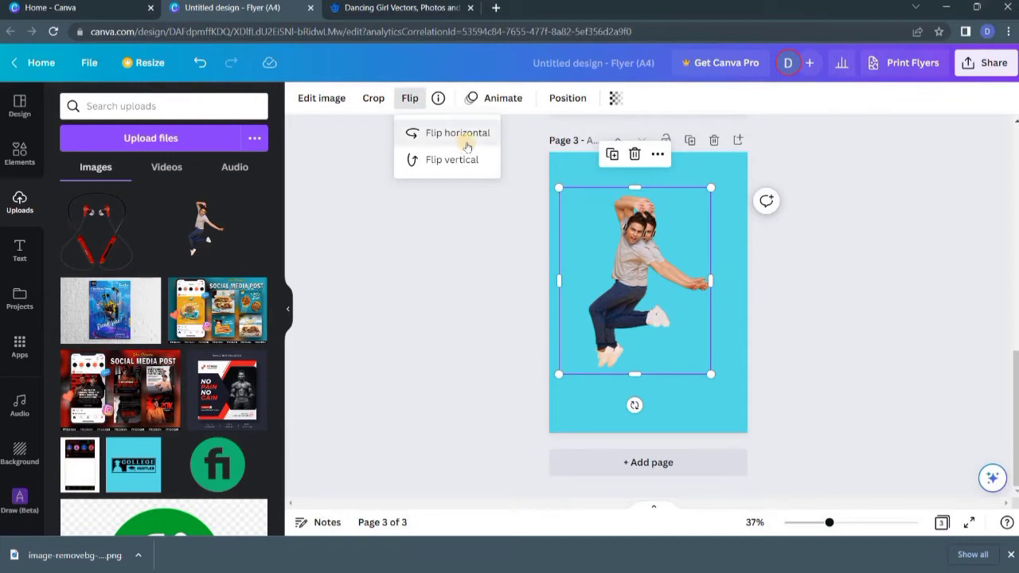
left_click(467, 146)
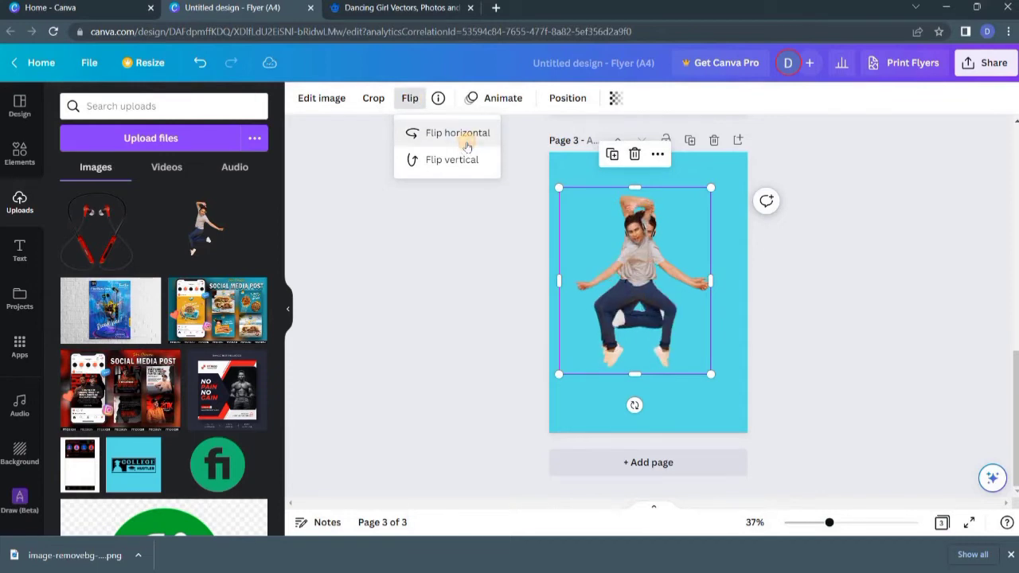
left_click(474, 277)
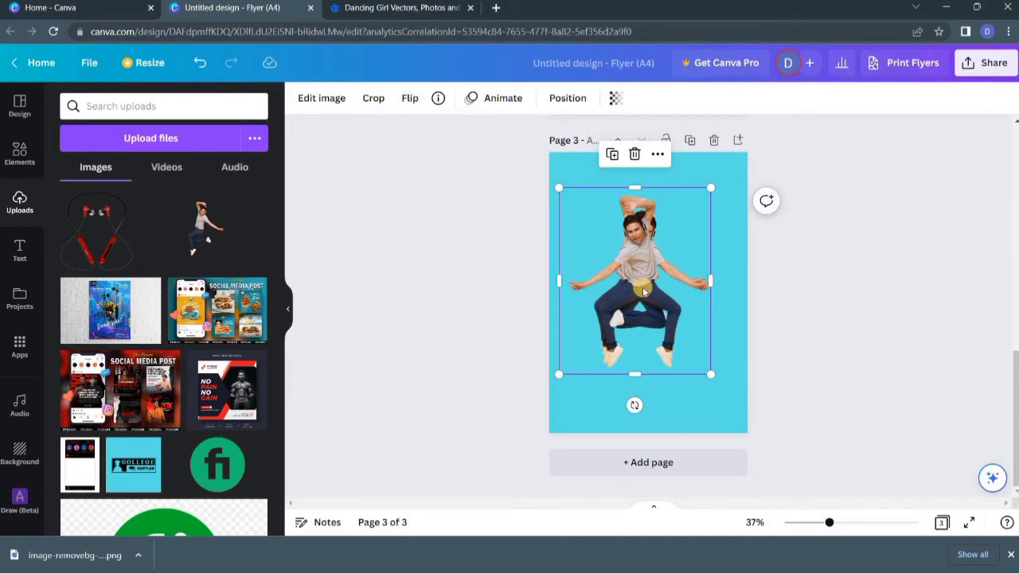
Set the mirrored and original dancers side by side near the top of page 3, moving the third copy to the lower-right corner.
left_click_drag(592, 275, 528, 254)
left_click(675, 273)
left_click_drag(670, 273, 755, 468)
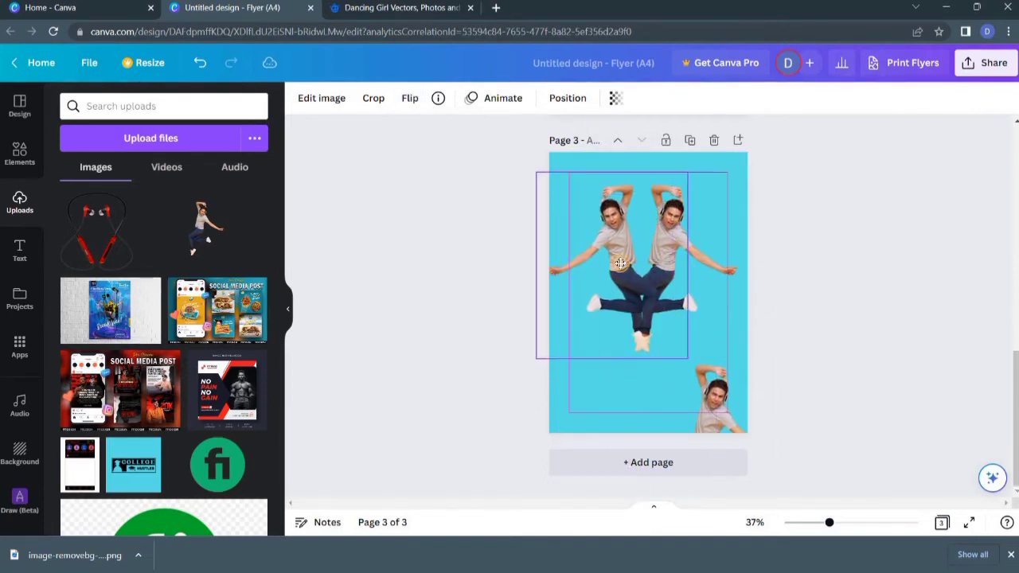
left_click_drag(621, 264, 619, 264)
Move the third dancer copy to the middle, slightly below the other two, and bring it forward.
left_click(457, 253)
left_click(691, 402)
left_click_drag(720, 411, 648, 254)
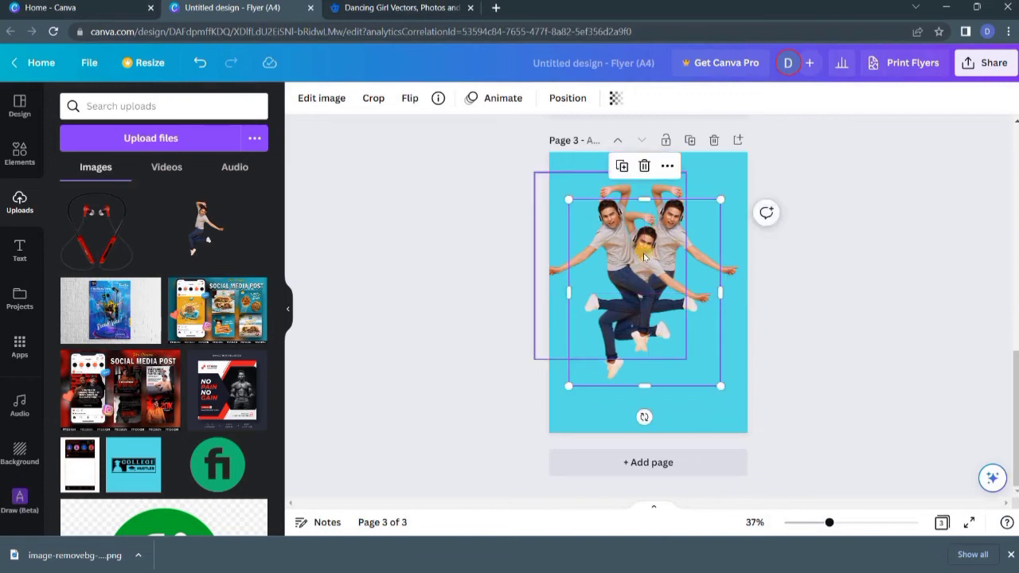
left_click(564, 102)
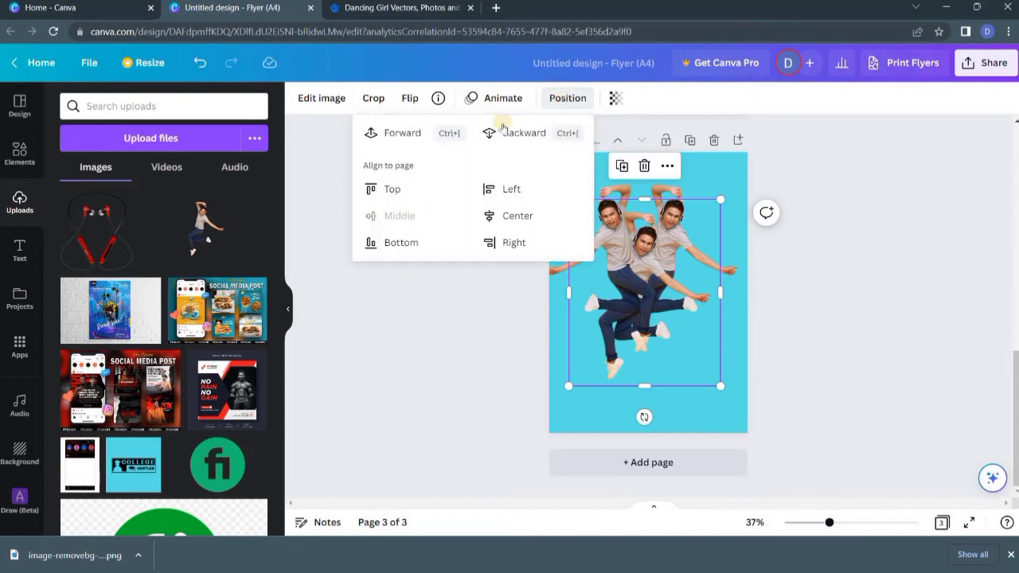
left_click(425, 126)
left_click(497, 314)
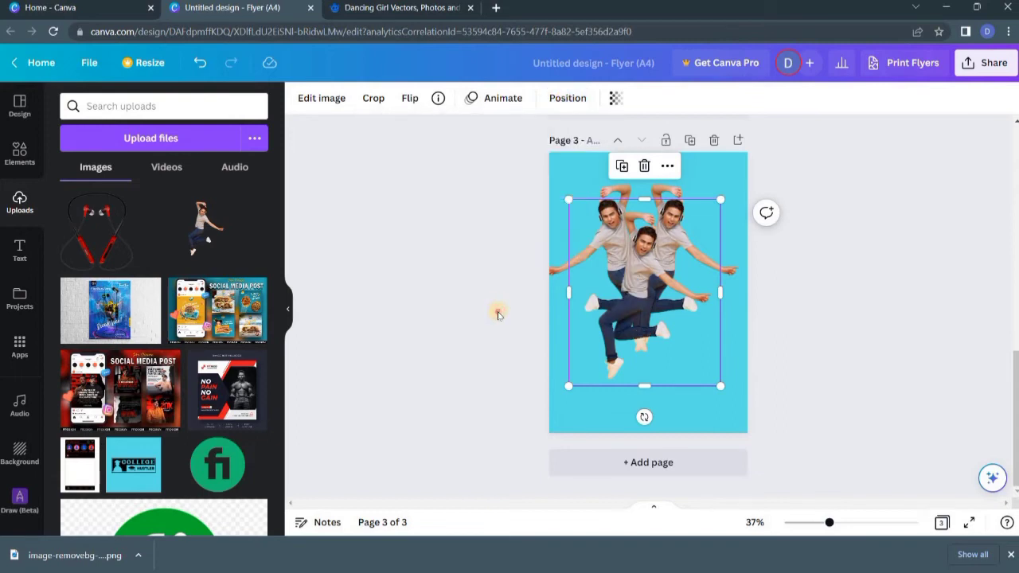
left_click(497, 314)
Group the three dancers on page 3.
scroll(498, 314, "up", 2)
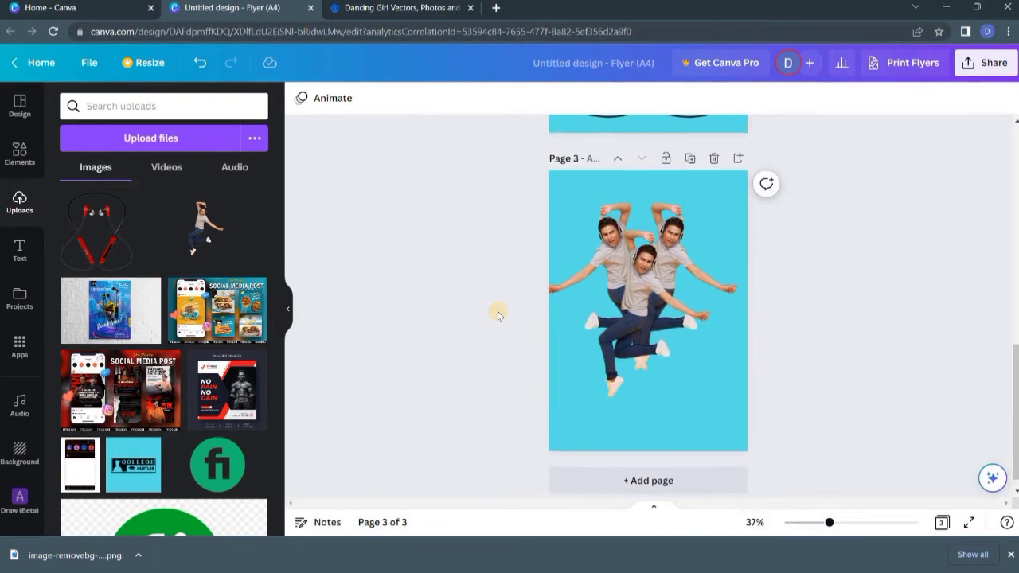
left_click_drag(449, 271, 864, 271)
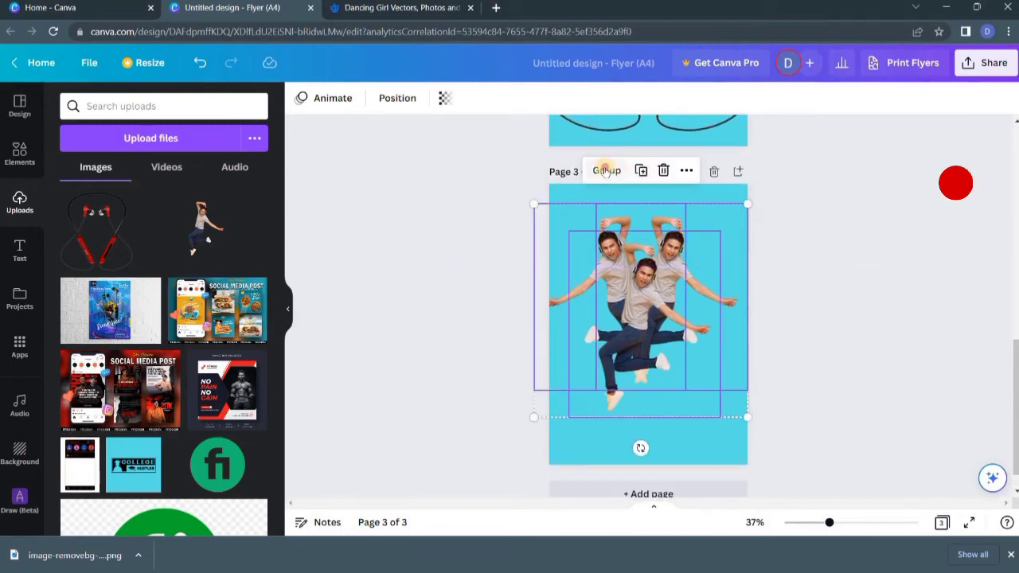
left_click(606, 170)
left_click(440, 256)
Move the dancer group onto page 2, centred over the earphones, and place the combined artwork on the page 1 city flyer.
scroll(439, 256, "up", 3)
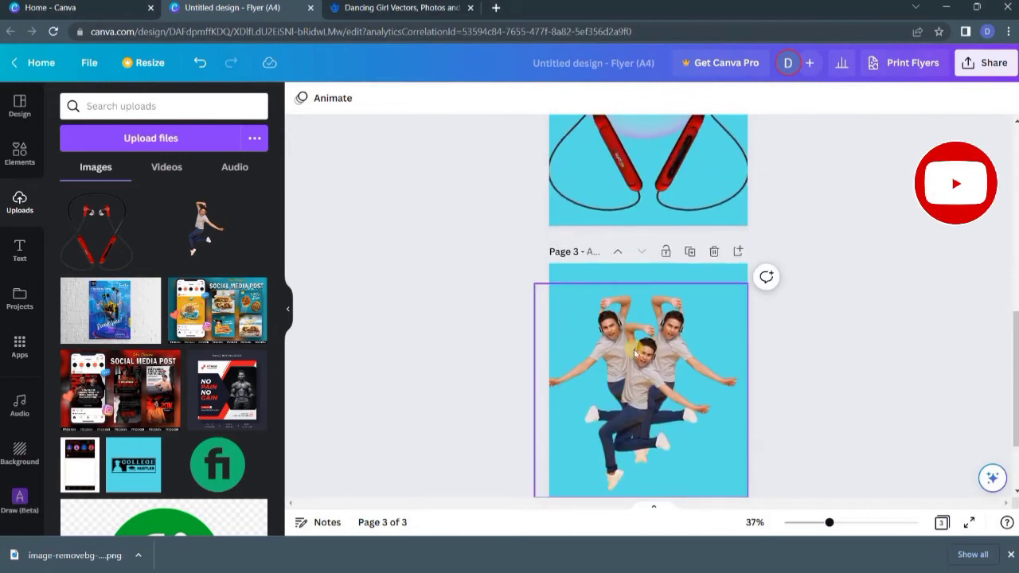
left_click_drag(637, 350, 629, 153)
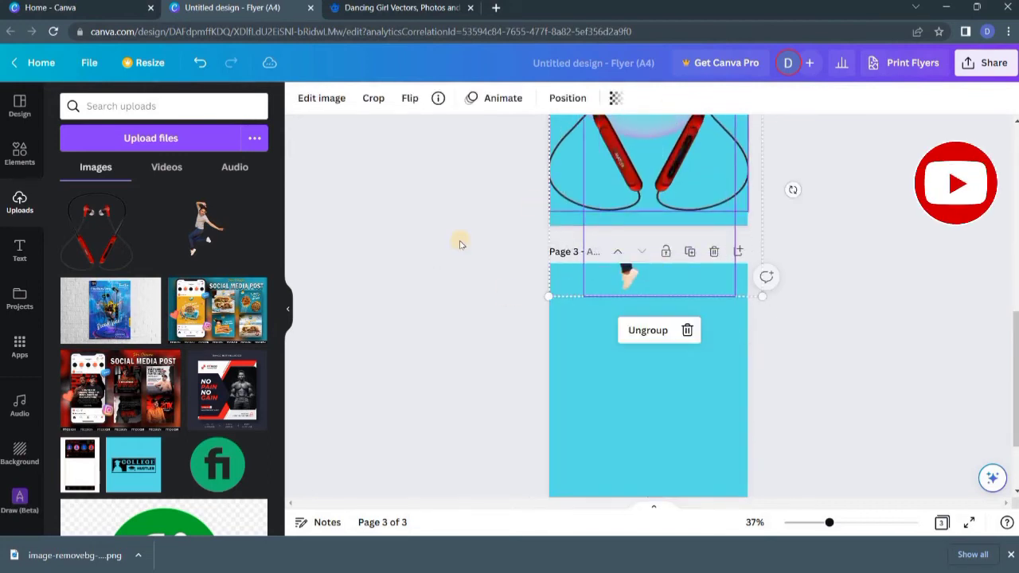
scroll(459, 243, "up", 5)
left_click_drag(637, 435, 649, 400)
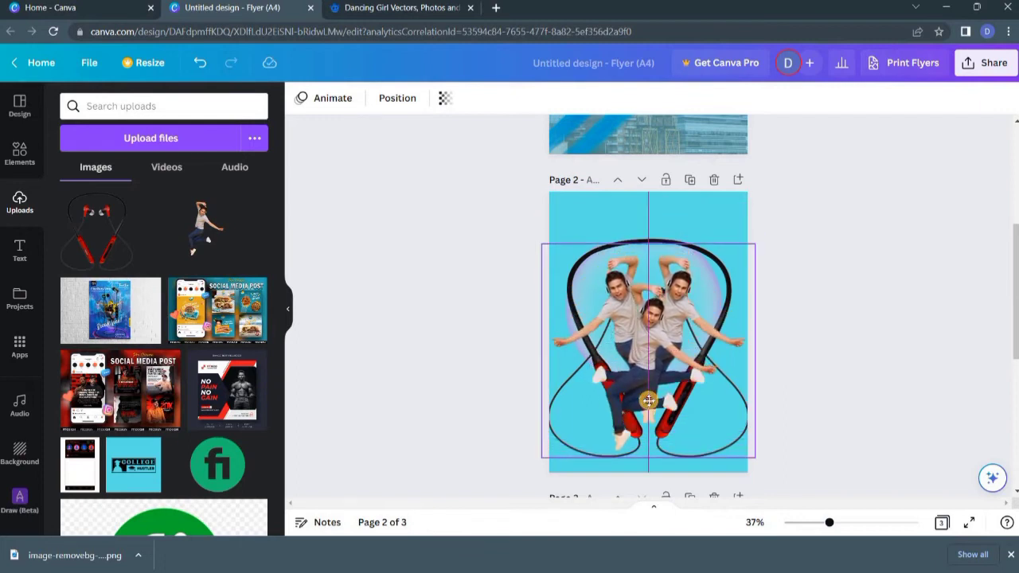
left_click_drag(648, 400, 649, 401)
scroll(440, 378, "up", 3)
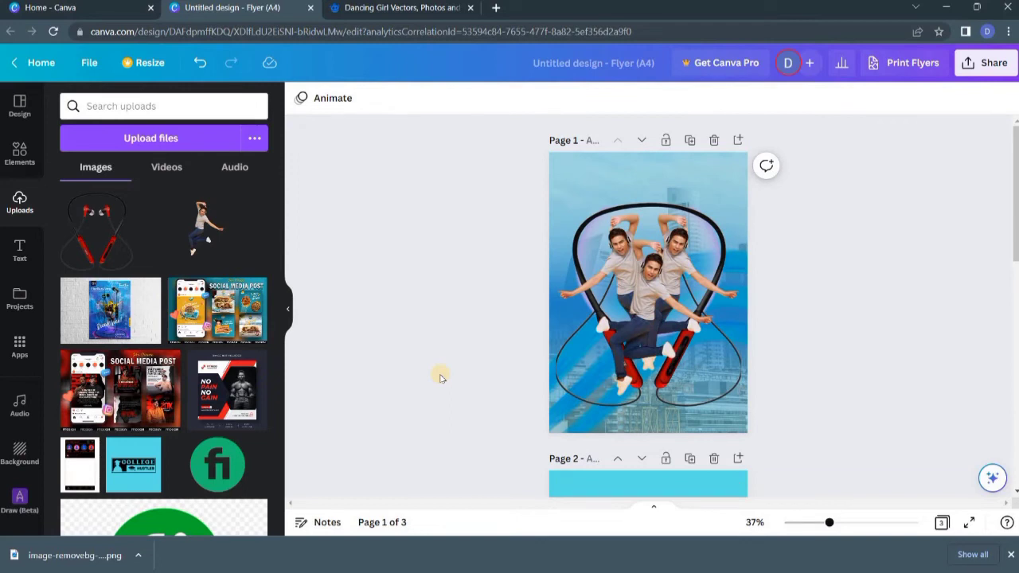
Find gradient graphics and add the thin dark-to-blue gradient to the page 1 flyer.
left_click(19, 153)
left_click(174, 165)
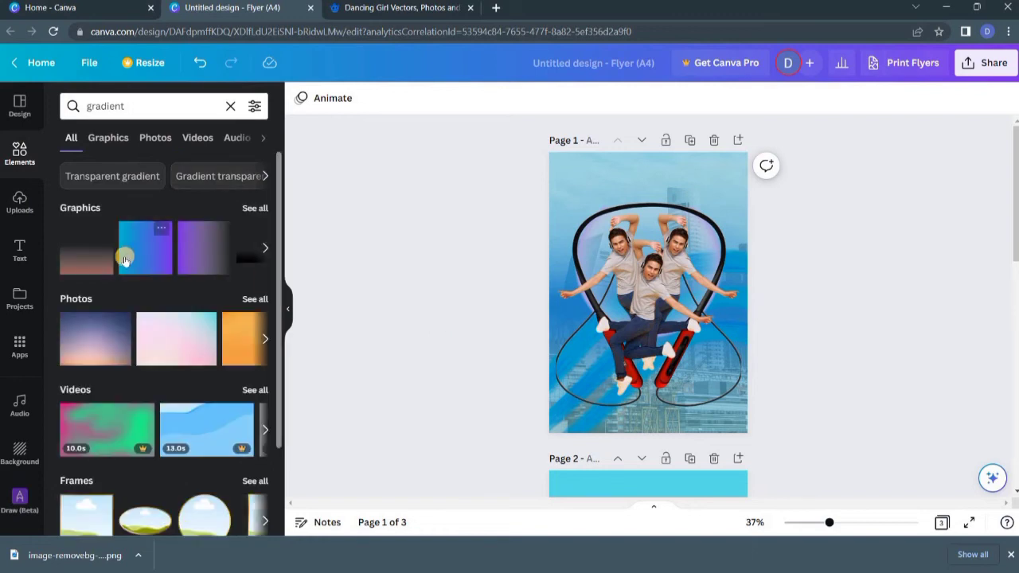
left_click(267, 251)
left_click(112, 137)
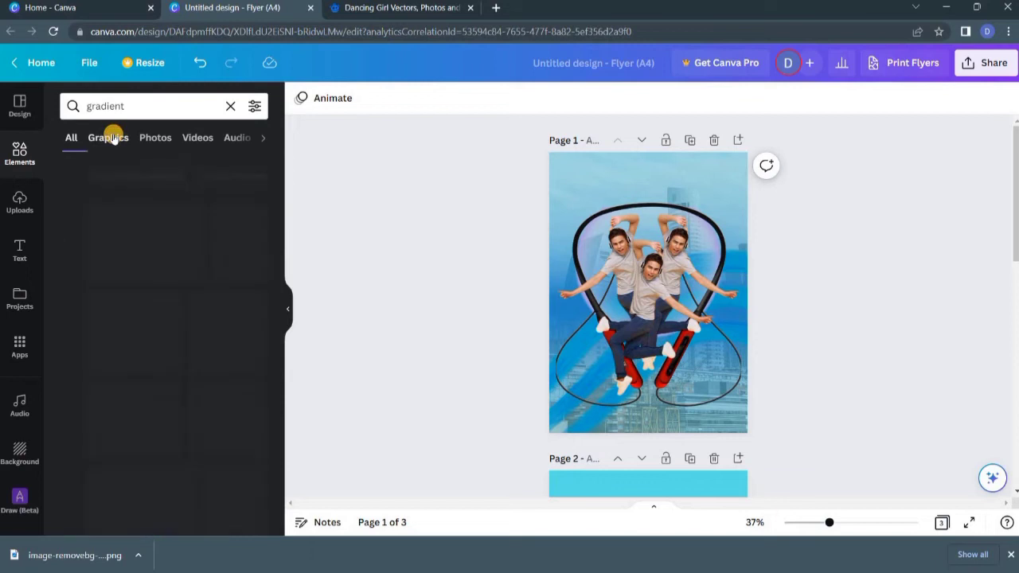
scroll(199, 363, "down", 2)
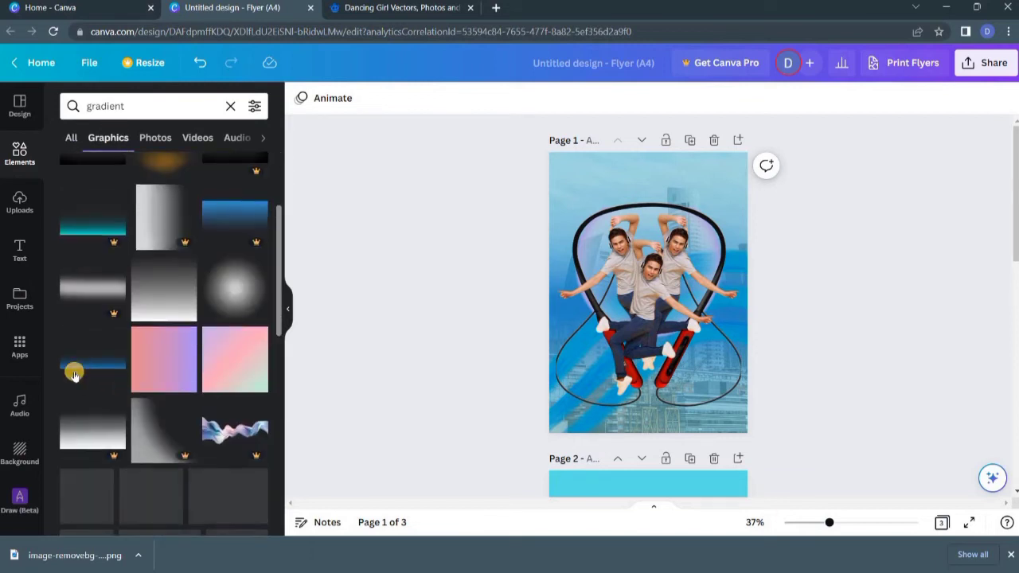
left_click_drag(84, 362, 467, 364)
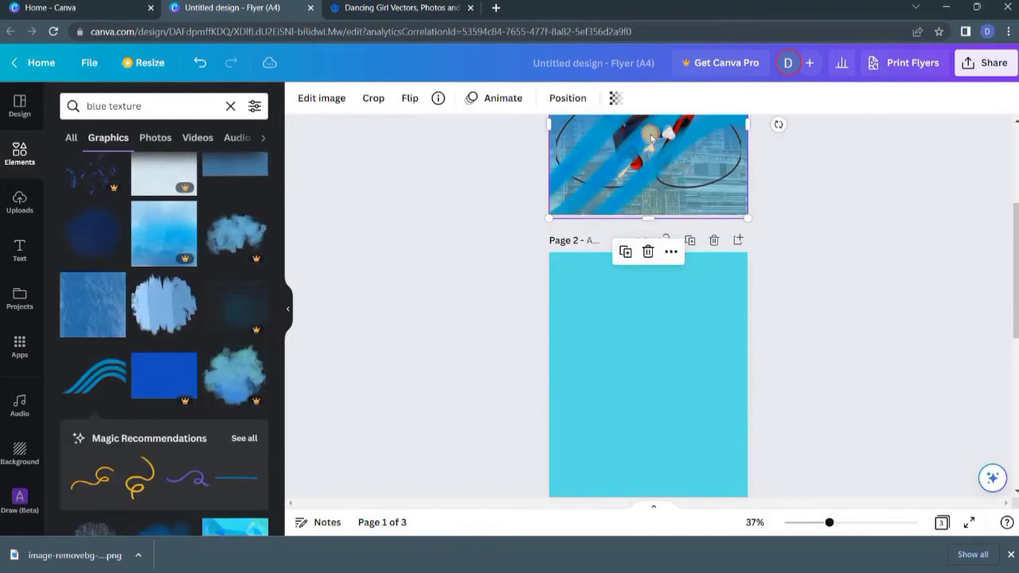
Place the blue wavy brush strokes across the lower part of page 1 and send them backward behind the earphones and dancers.
scroll(440, 202, "up", 3)
mouse_move(651, 353)
left_mouse_down()
mouse_move(651, 343)
mouse_move(650, 353)
left_mouse_up()
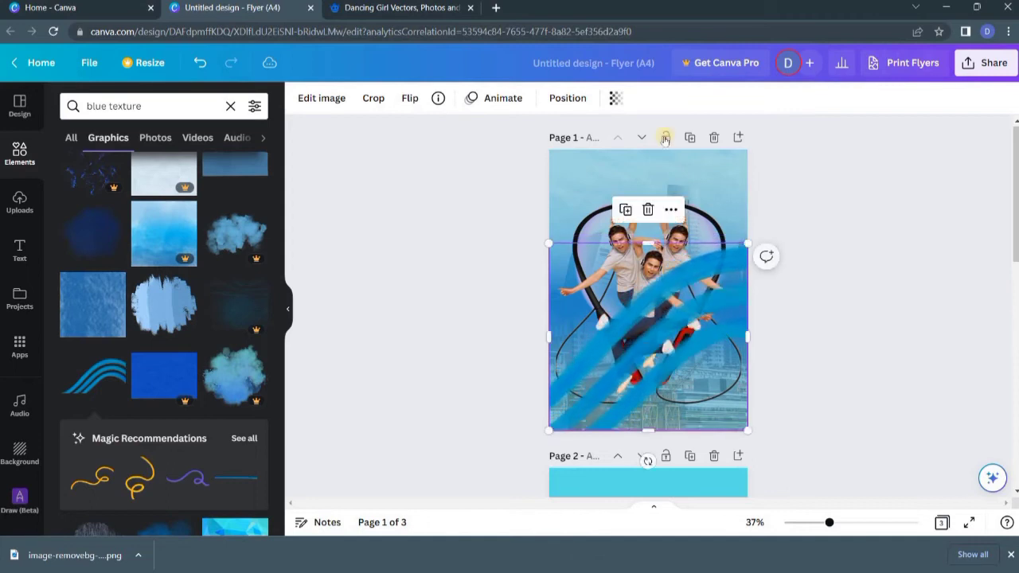
left_click(579, 98)
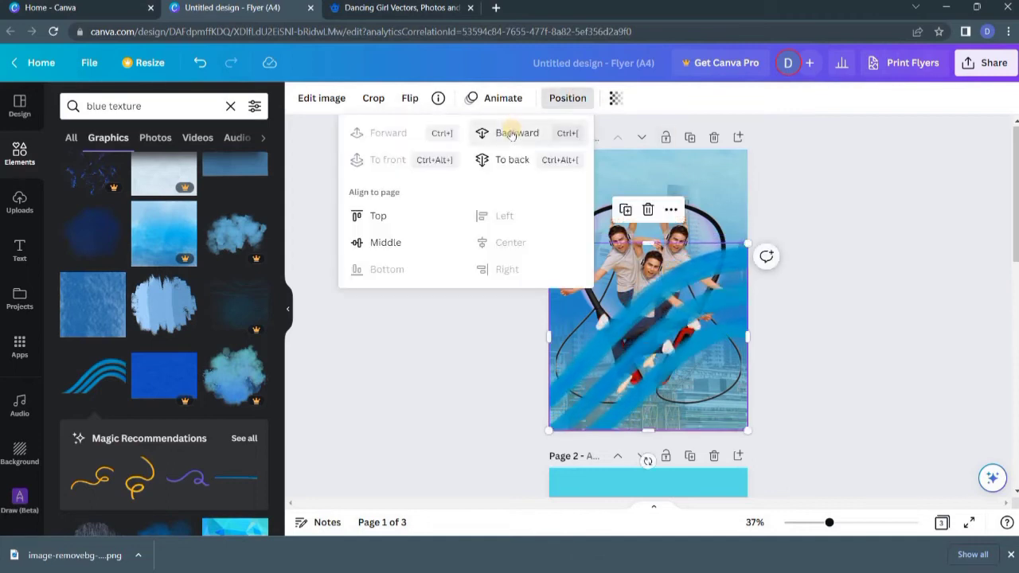
left_click(516, 132)
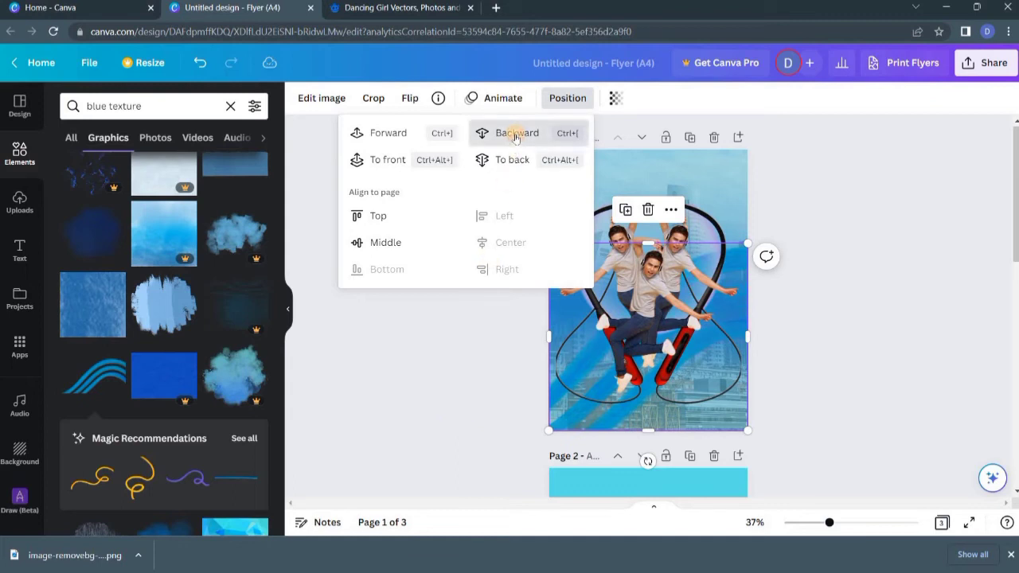
left_click(466, 281)
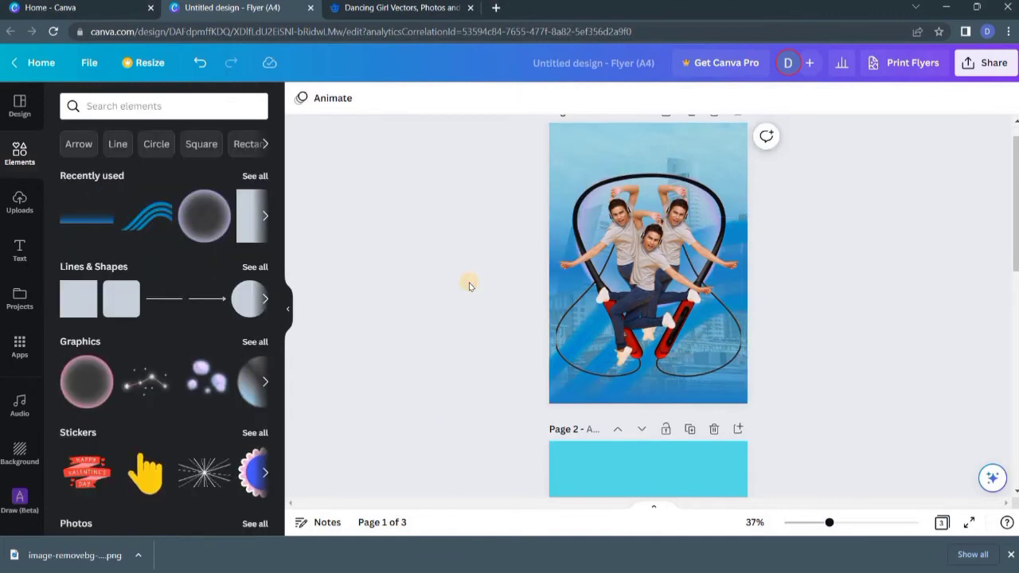
Add the heading "Melody" in the Aloja font and place it in the upper-right corner of page 1.
left_click(20, 250)
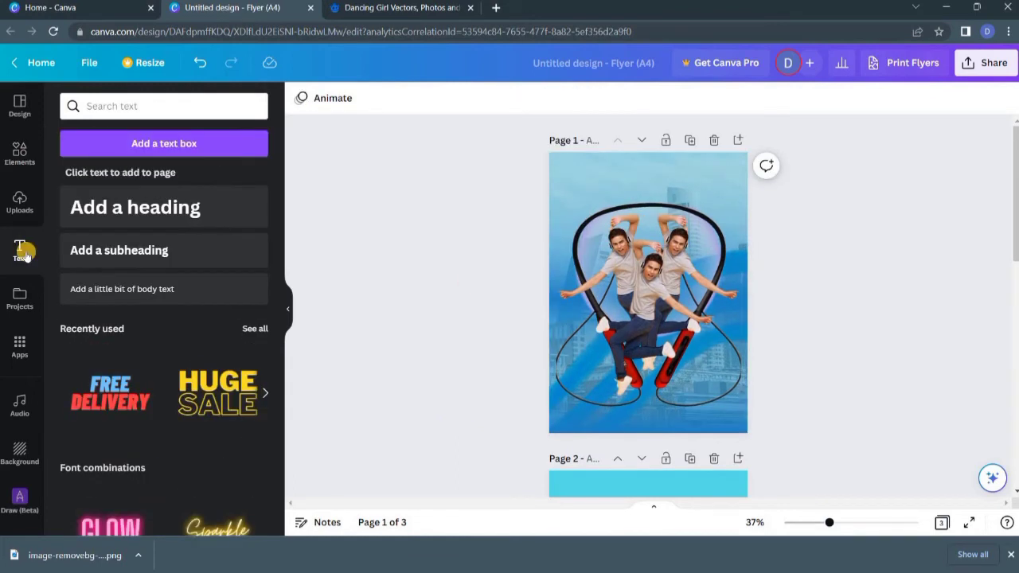
left_click(215, 210)
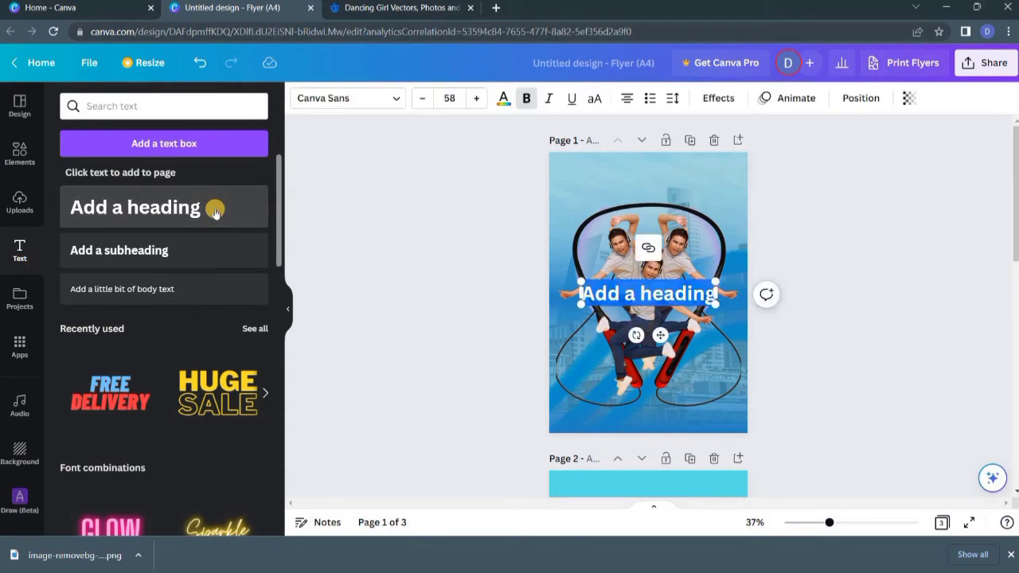
key("Return")
key("BackSpace")
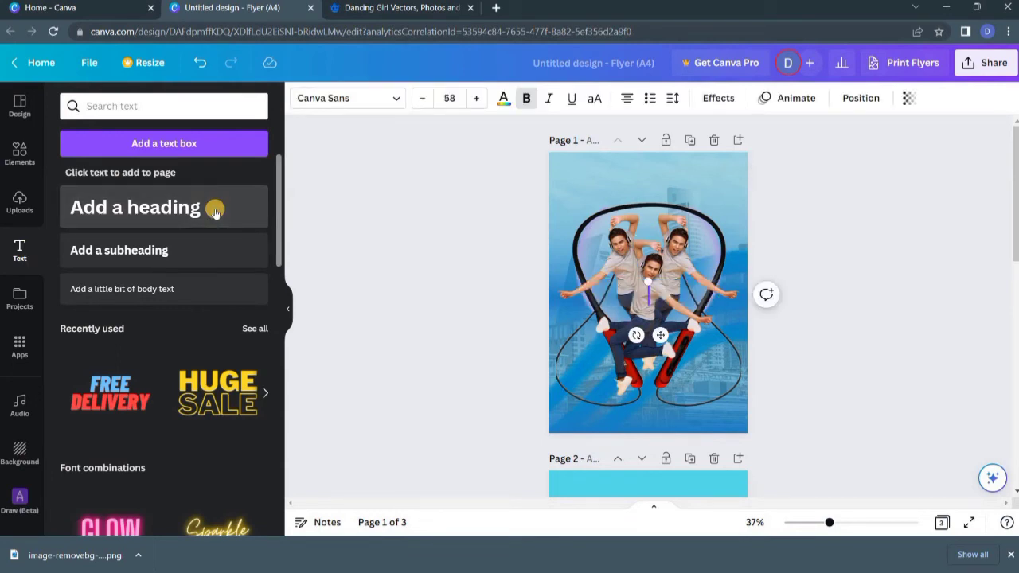
type("Melody")
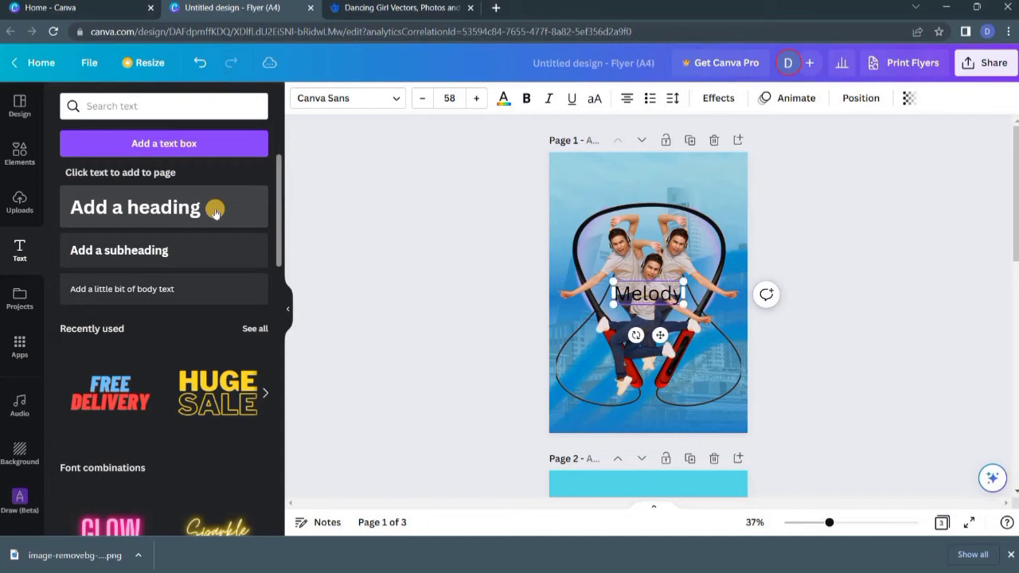
left_click(398, 100)
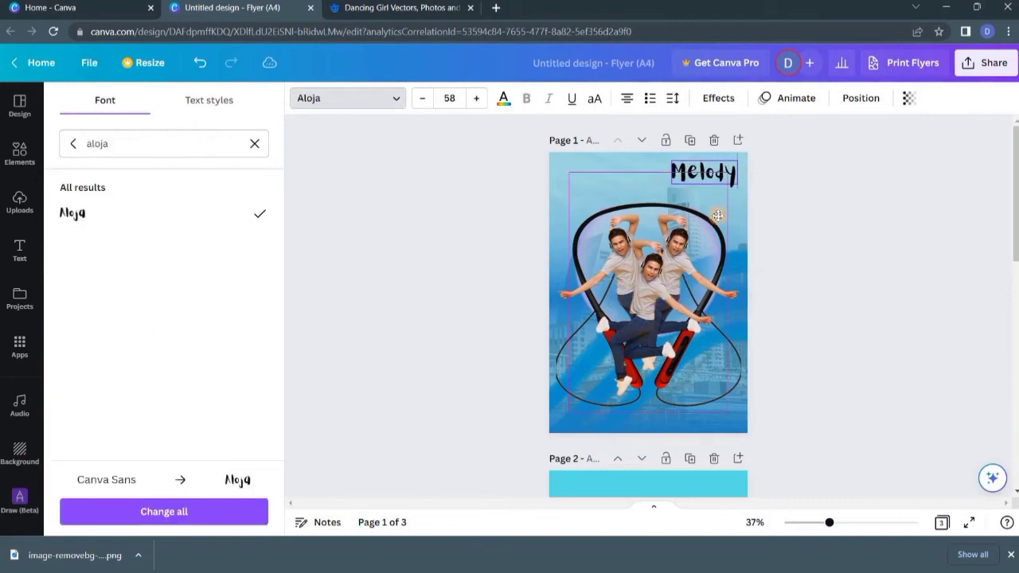
left_click_drag(681, 169, 673, 161)
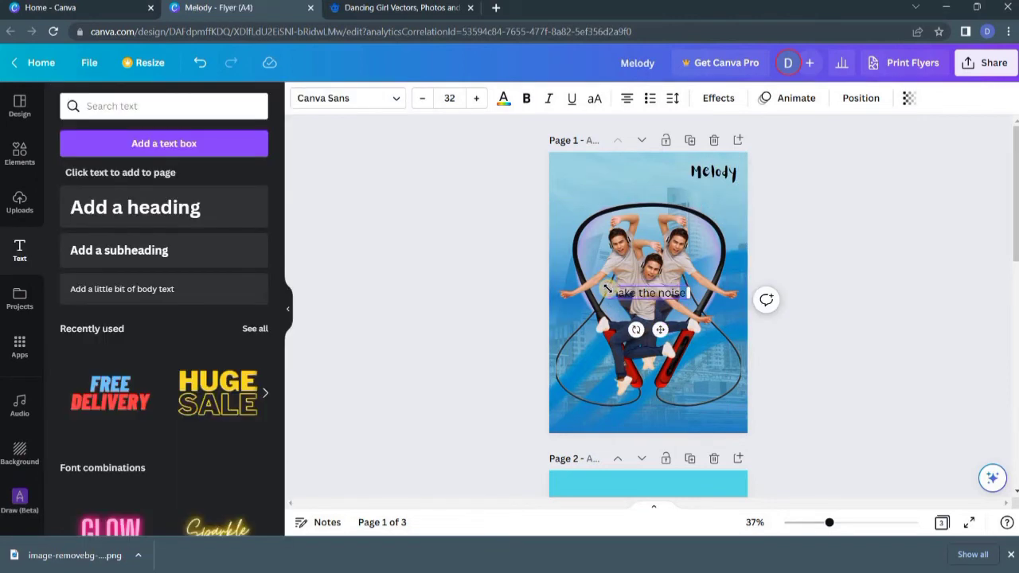
Shrink the "make the noise" tagline and fit it directly beneath the Melody heading.
left_click_drag(609, 286, 645, 303)
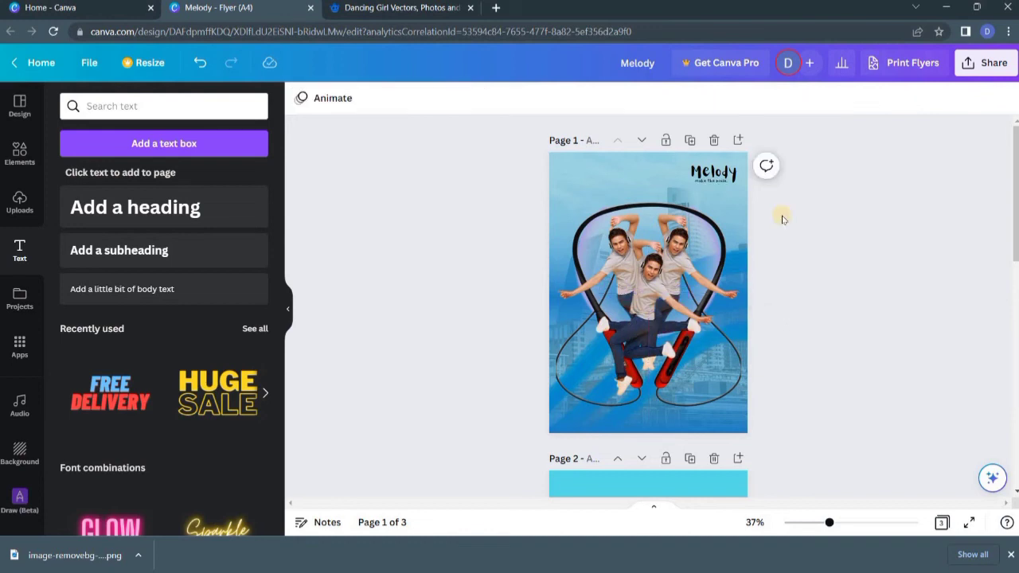
scroll(780, 216, "up", 5)
scroll(885, 213, "up", 2)
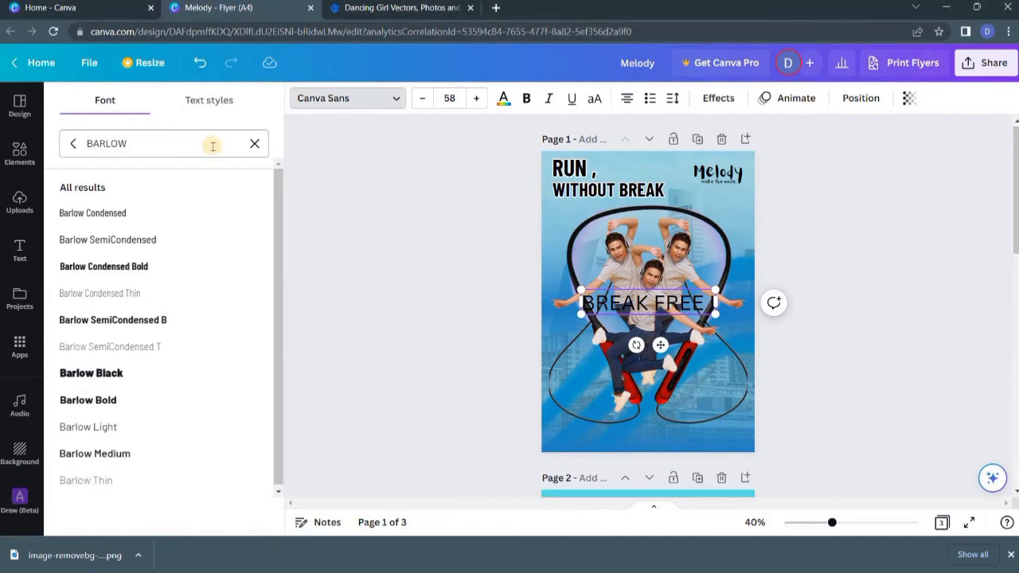
Replace the BARLOW font search with MIST for the "BREAK FREE !" heading.
left_click(253, 142)
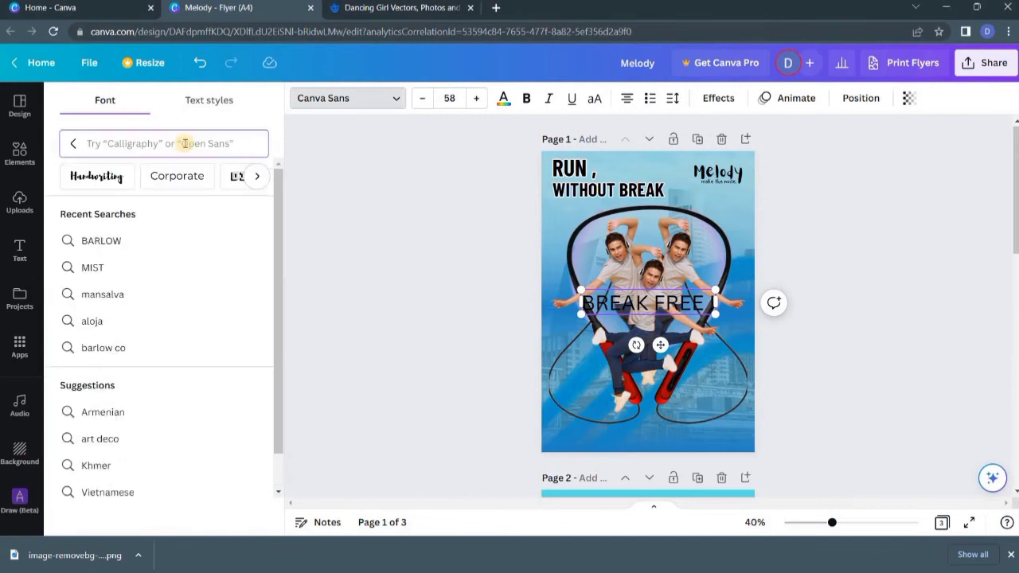
type("MIS")
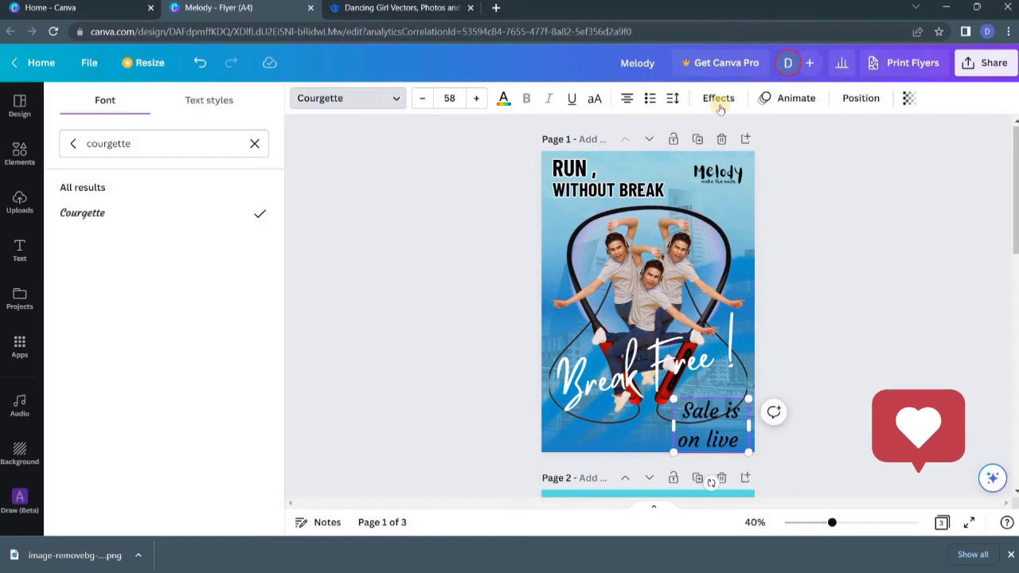
Apply the Neon effect to the "Sale is on live" text and colour it red.
left_click(720, 103)
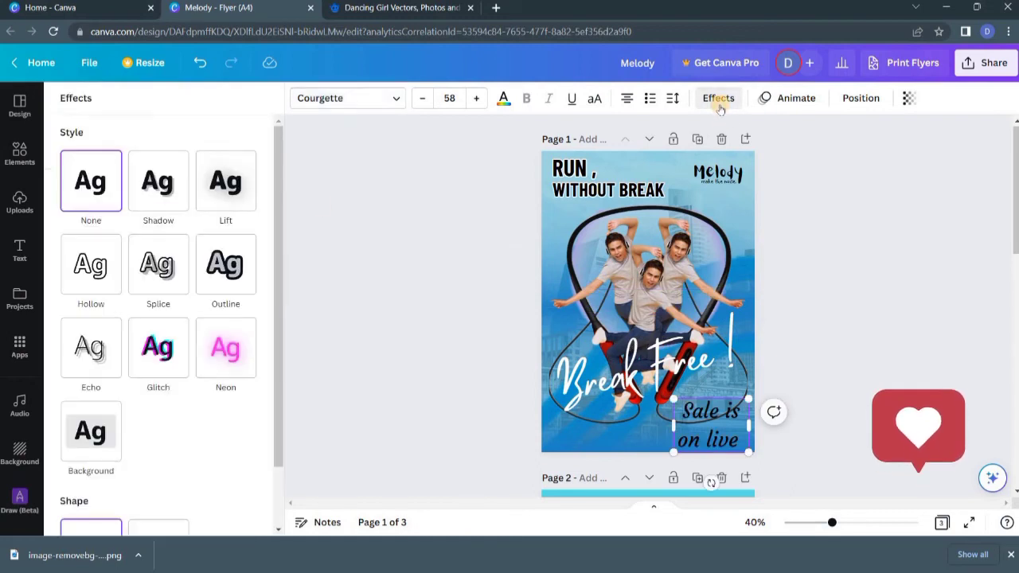
left_click(237, 350)
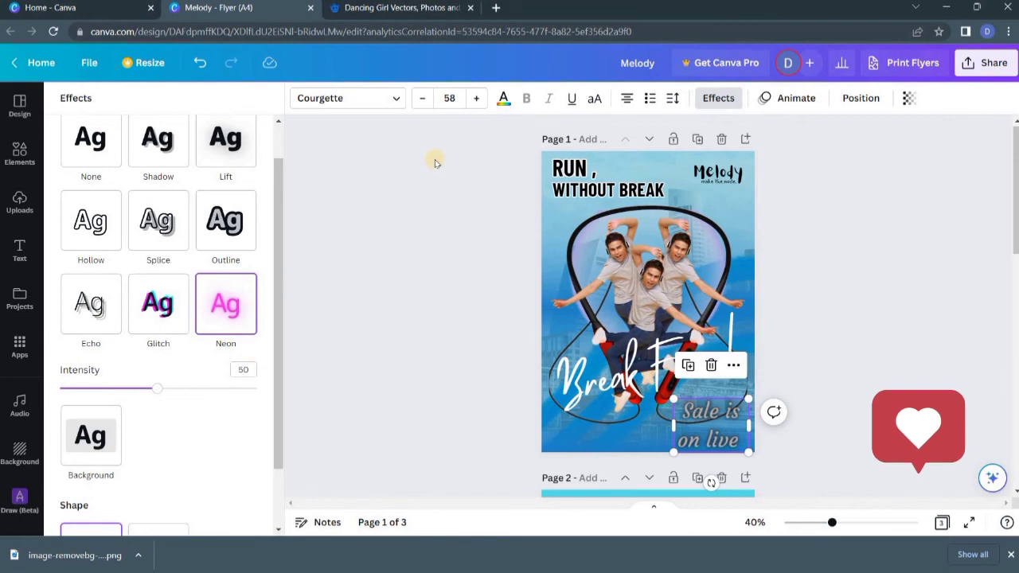
left_click(503, 99)
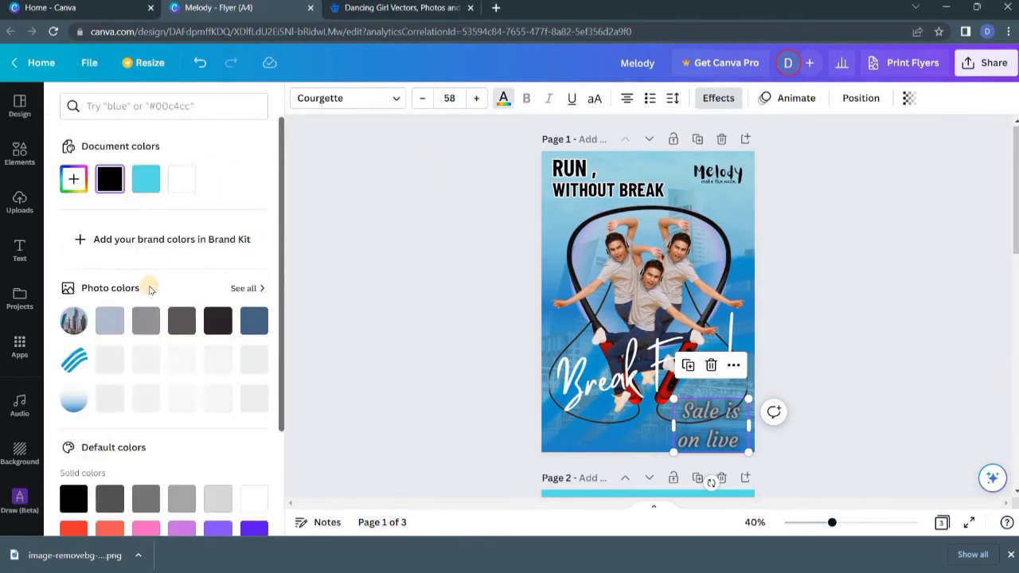
scroll(152, 319, "down", 3)
left_click(83, 405)
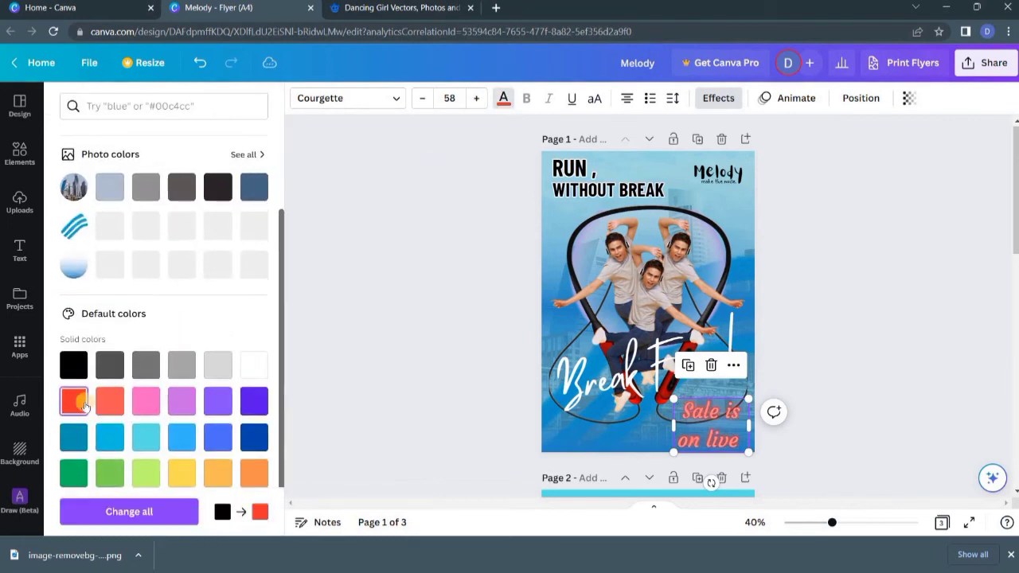
left_click(420, 348)
left_click(420, 347)
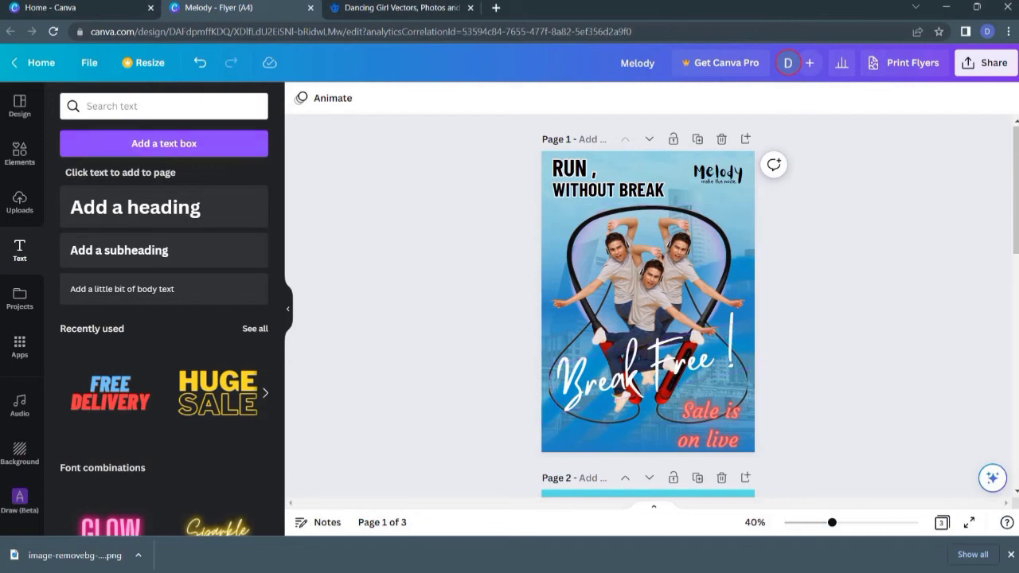
Add the elongated hexagon from Lines & Shapes to page 1 and fill it with yellow.
left_click(18, 158)
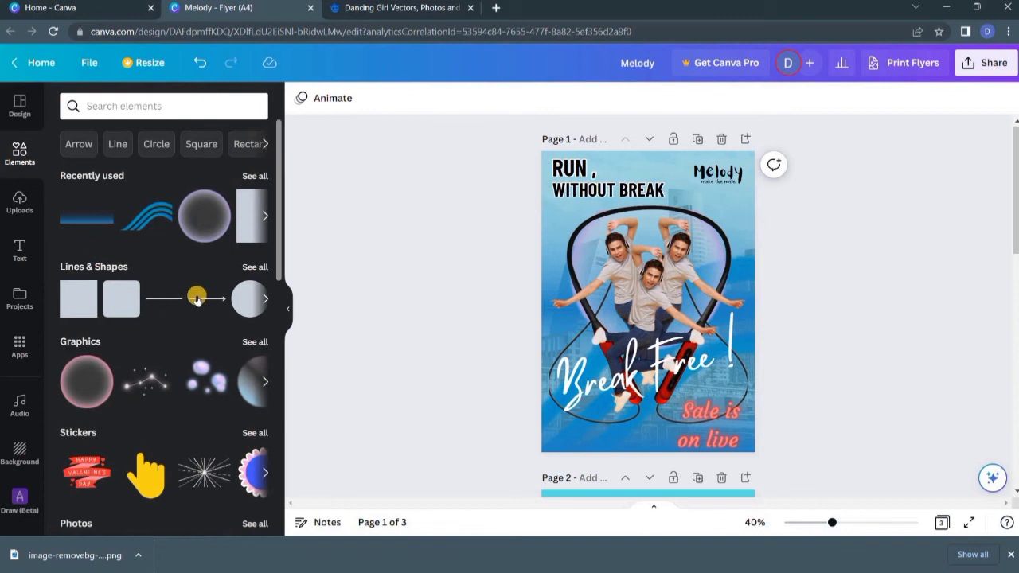
left_click(252, 269)
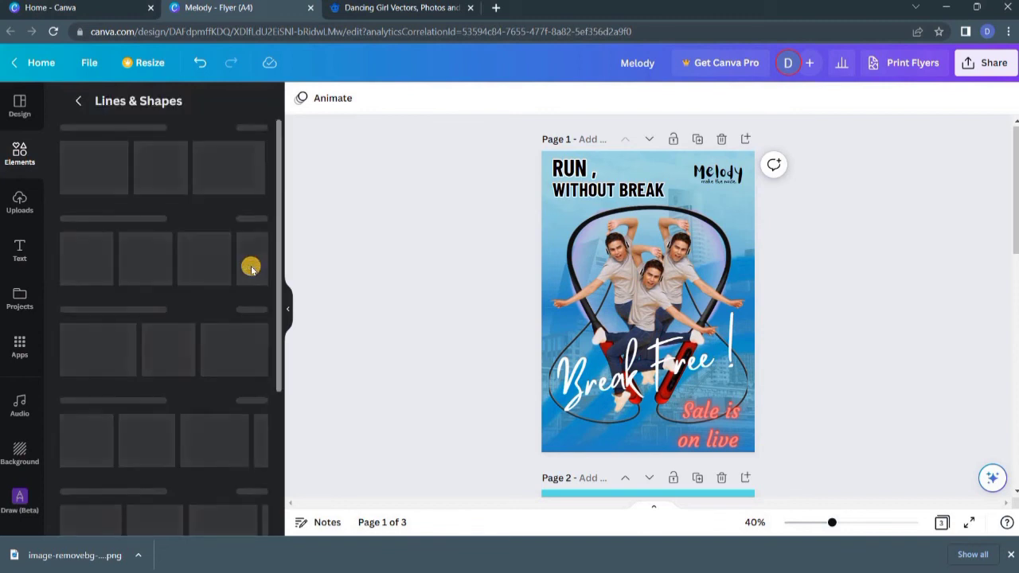
scroll(252, 271, "down", 5)
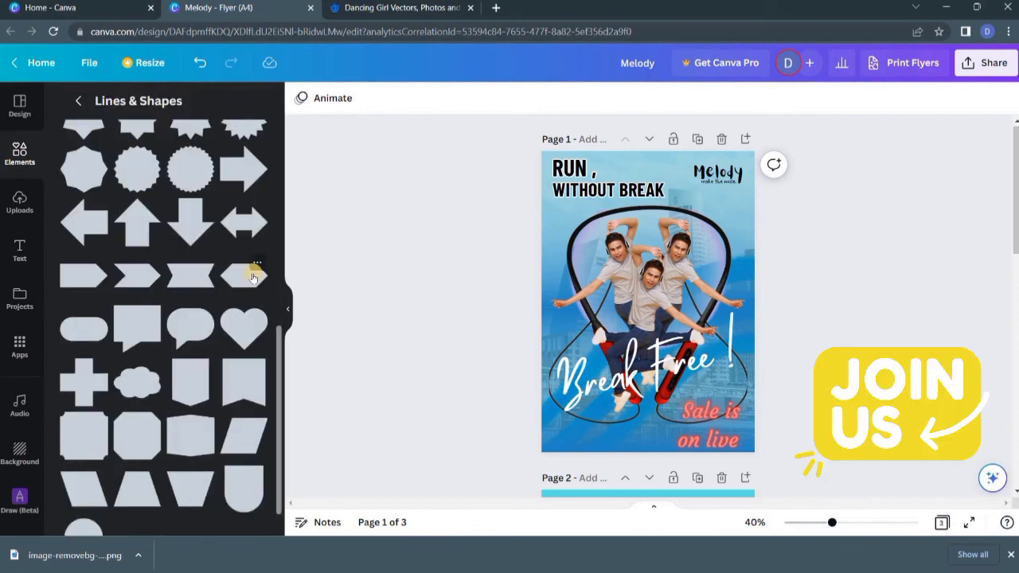
left_click(253, 277)
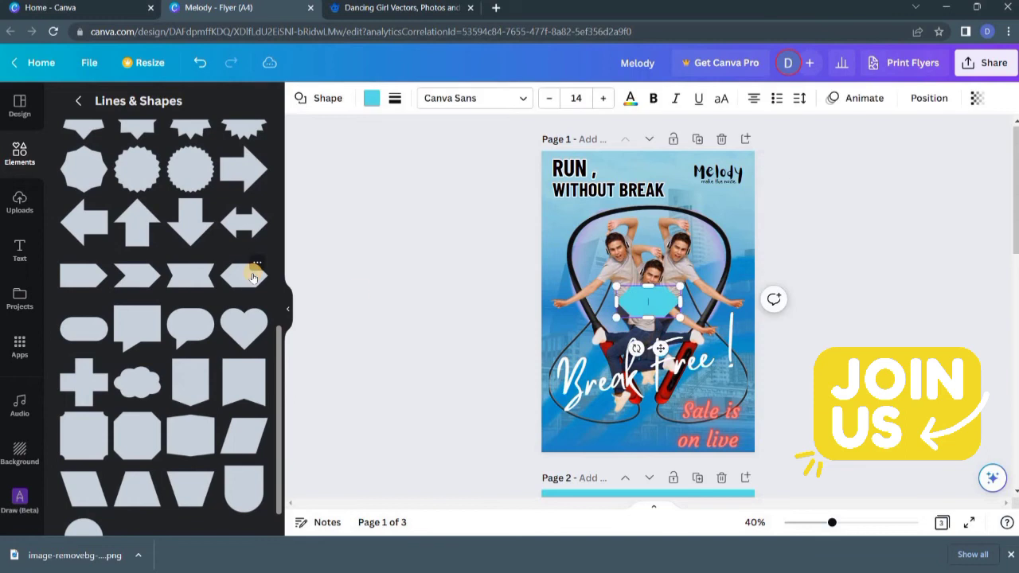
left_click(371, 98)
scroll(183, 310, "down", 3)
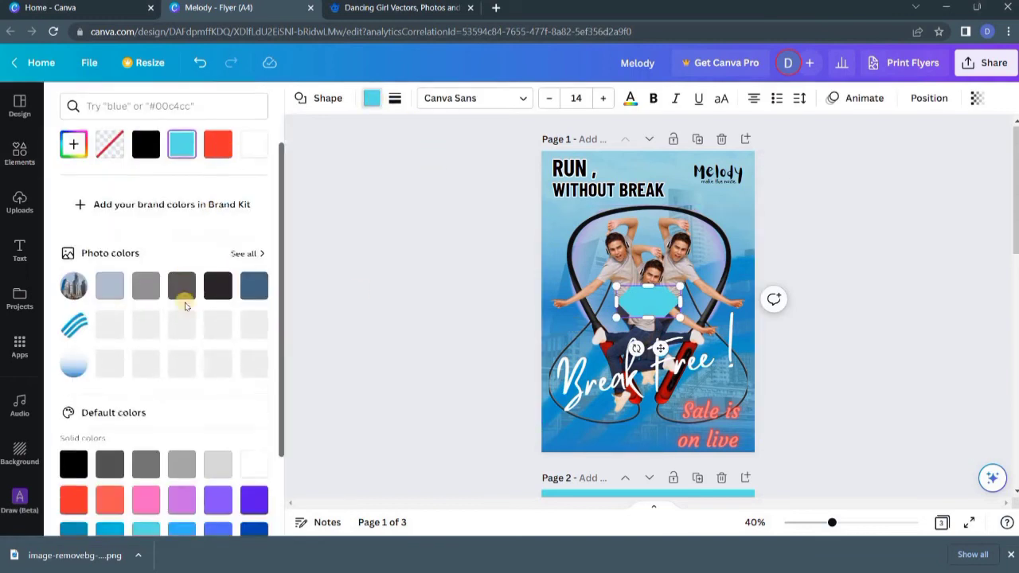
left_click(182, 467)
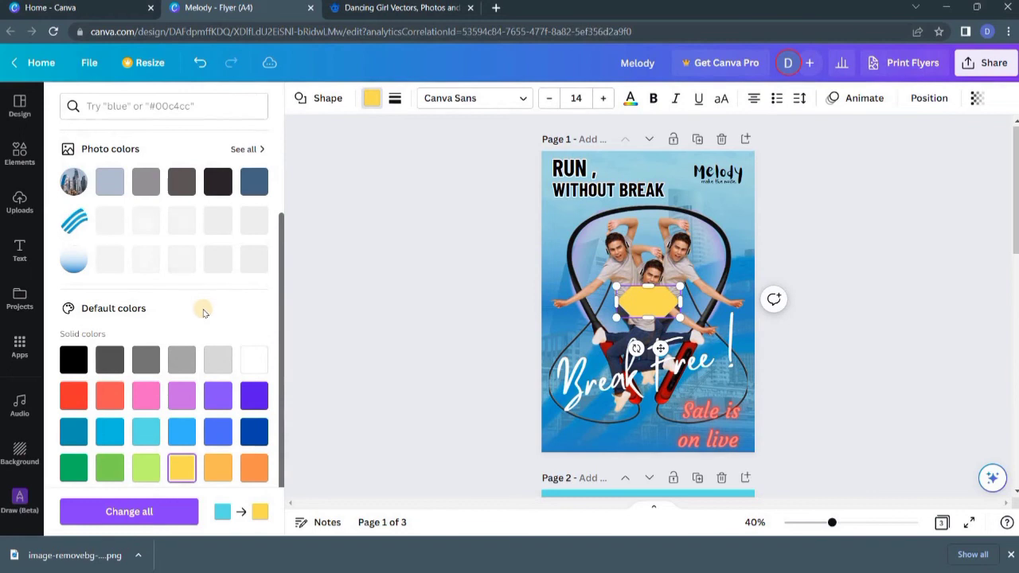
Add a heading reading "EXCLUSIVE" for the yellow shape at the flyer's right edge.
left_click(20, 153)
left_click(20, 248)
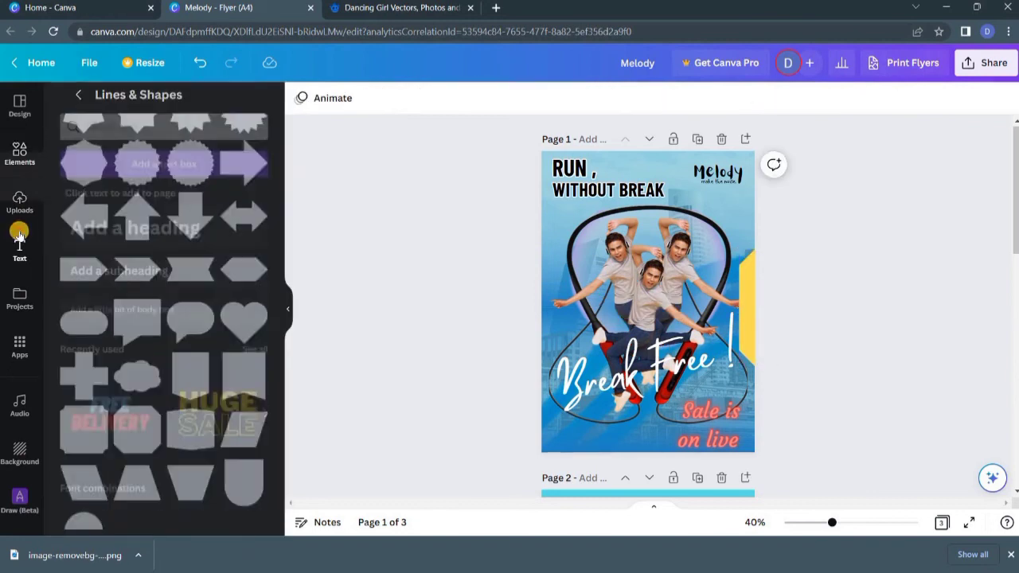
left_click(211, 218)
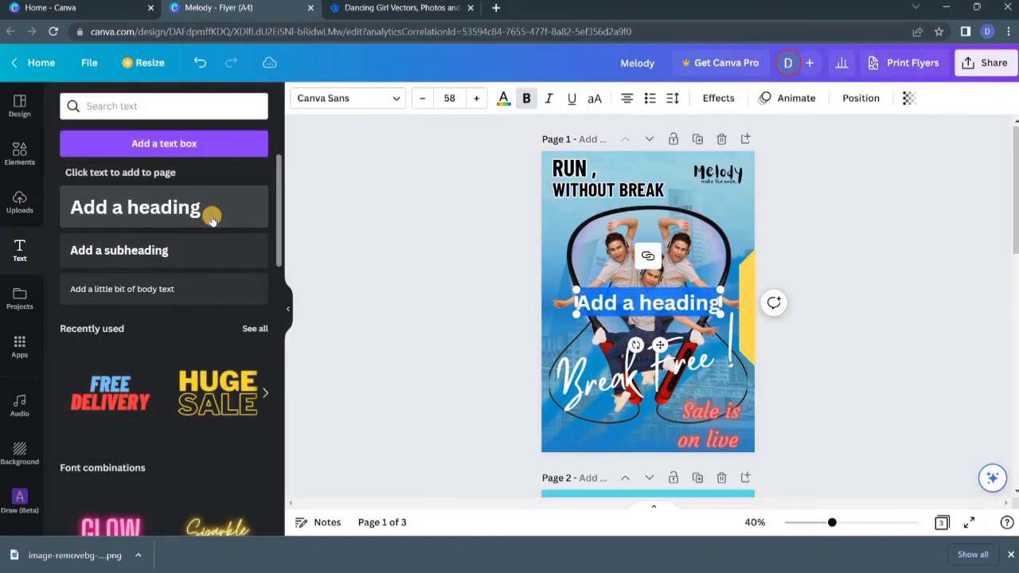
type("E")
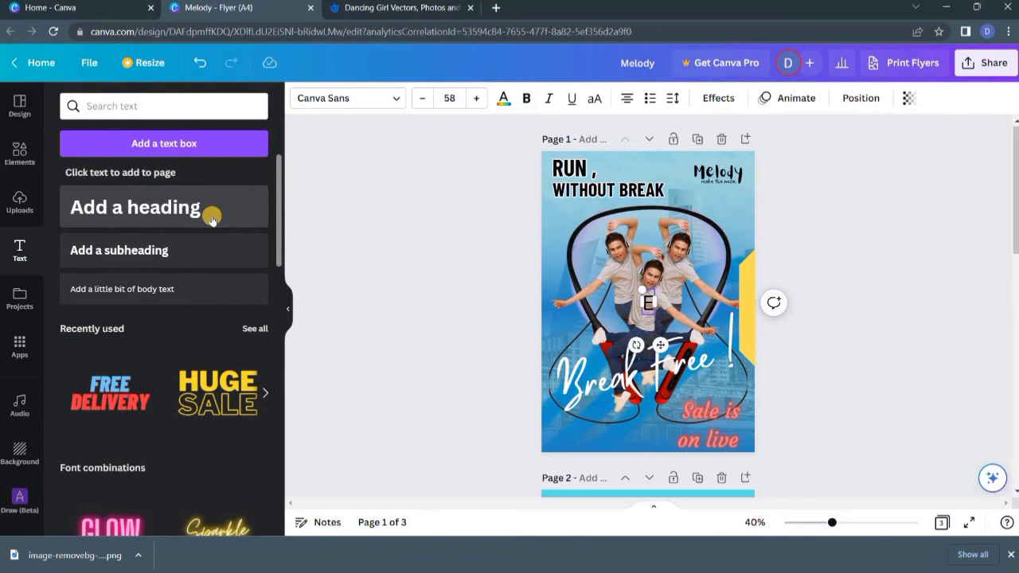
type("xclusive")
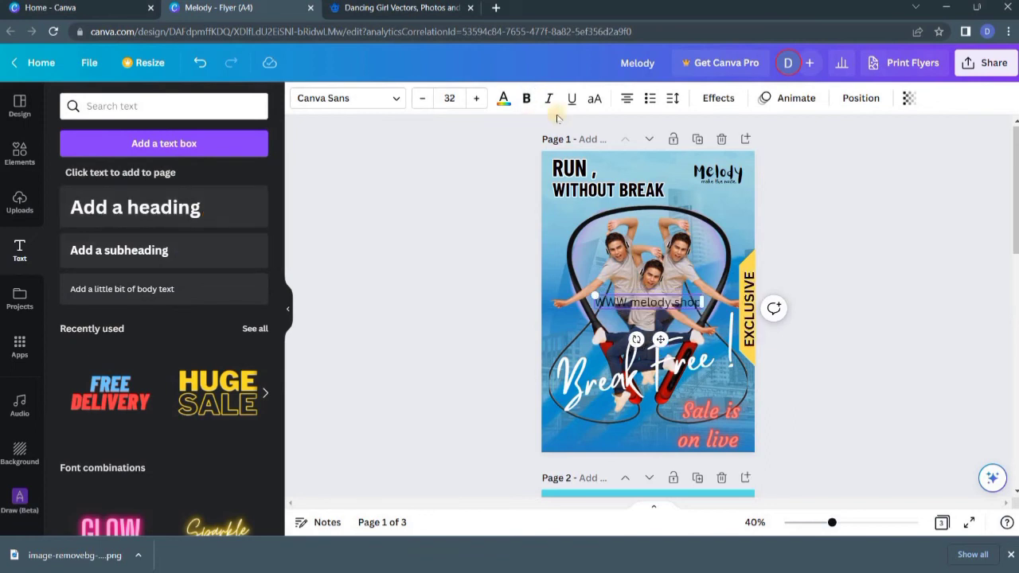
left_click(595, 99)
left_click(596, 100)
key("BackSpace")
type("www.")
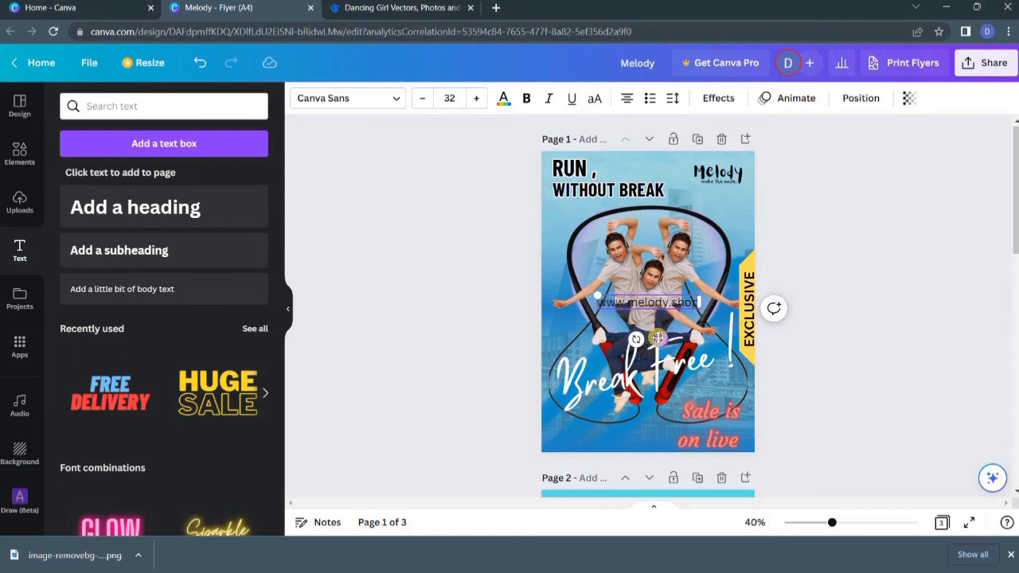
left_click_drag(626, 458, 611, 456)
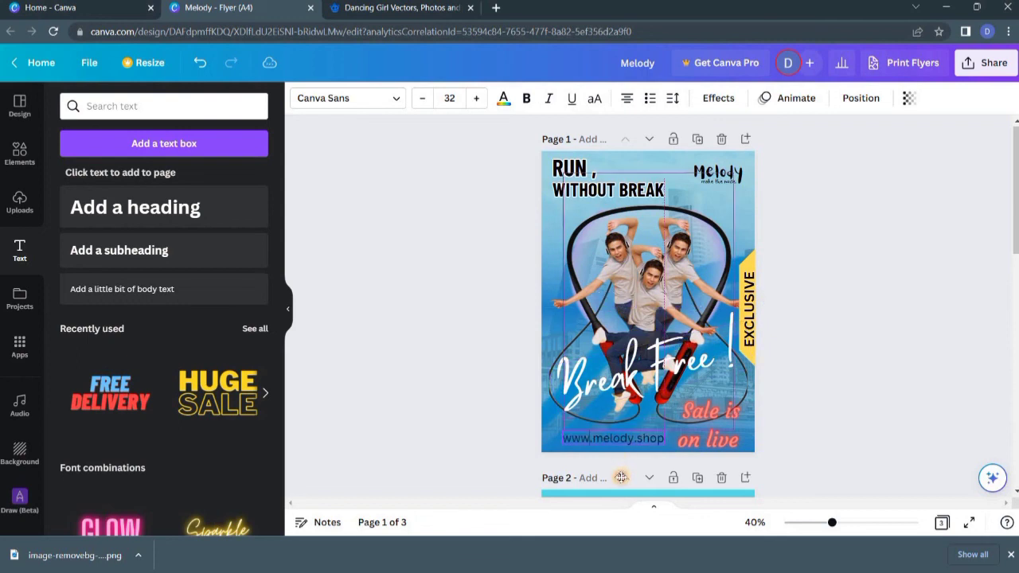
Make the web address bold and place the black www globe graphic, scaled down to icon size, just before it on page 1.
double_click(597, 442)
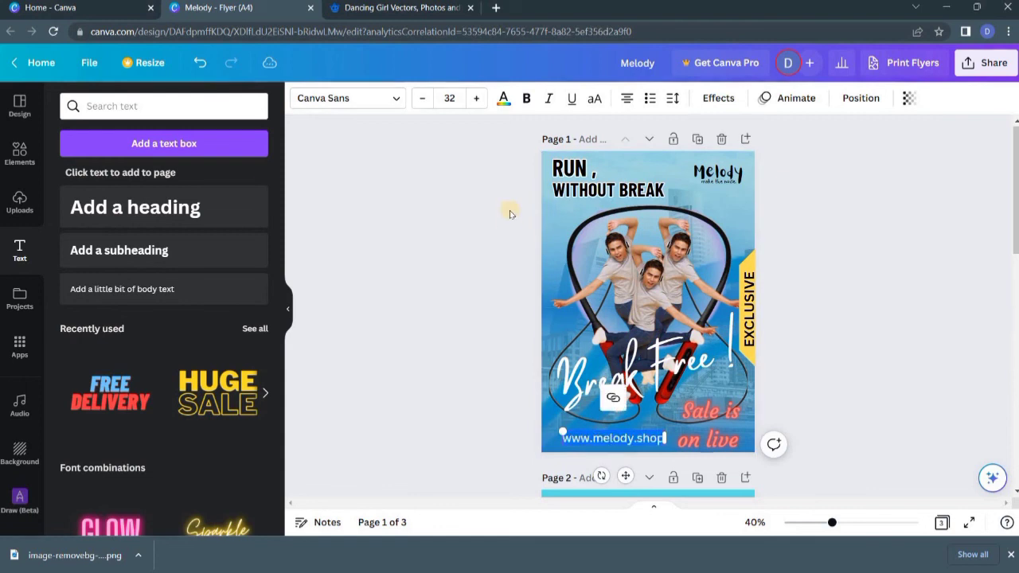
left_click(526, 97)
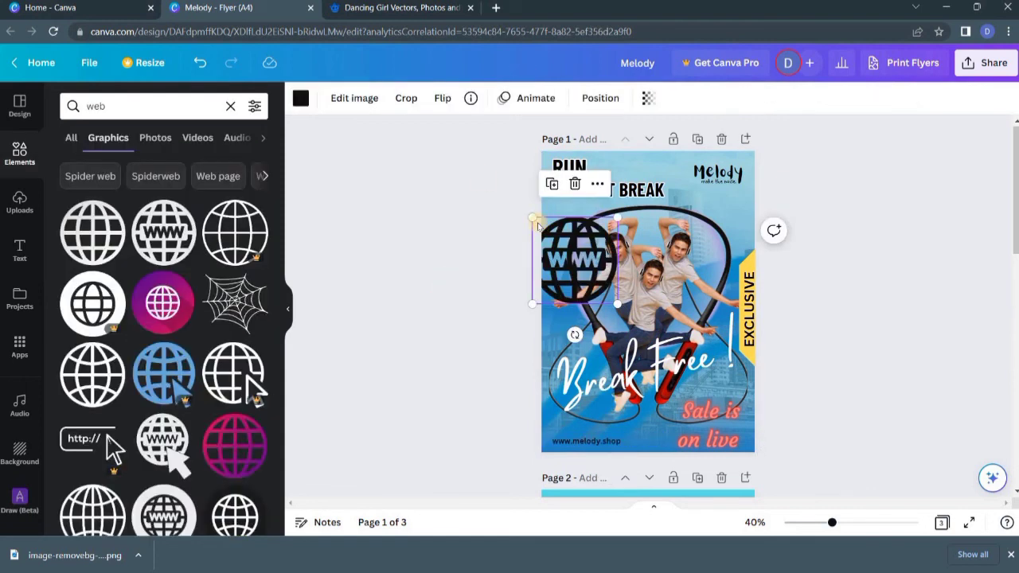
left_click_drag(581, 253, 544, 426)
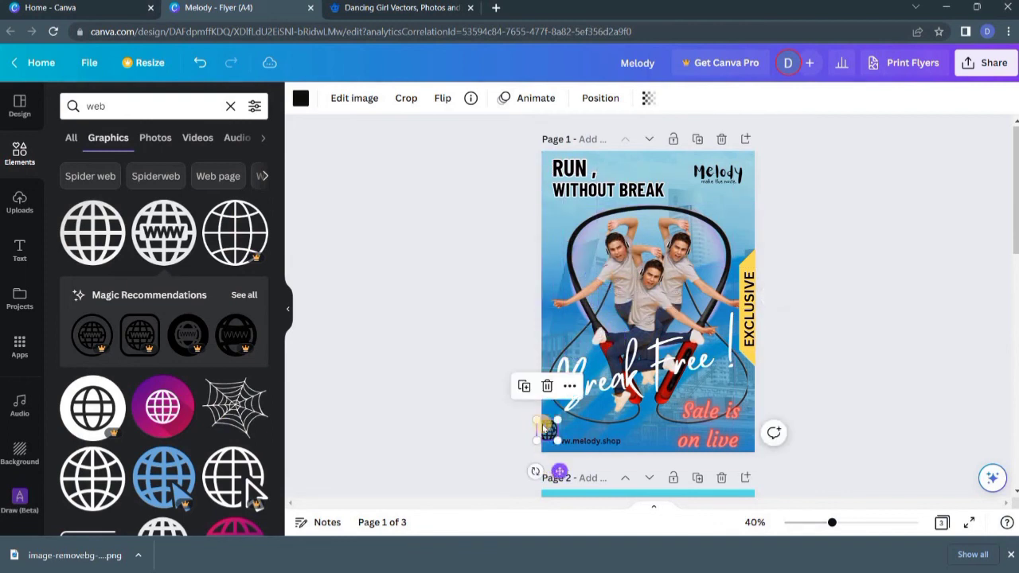
left_click(398, 428)
scroll(398, 427, "up", 4, "ctrl")
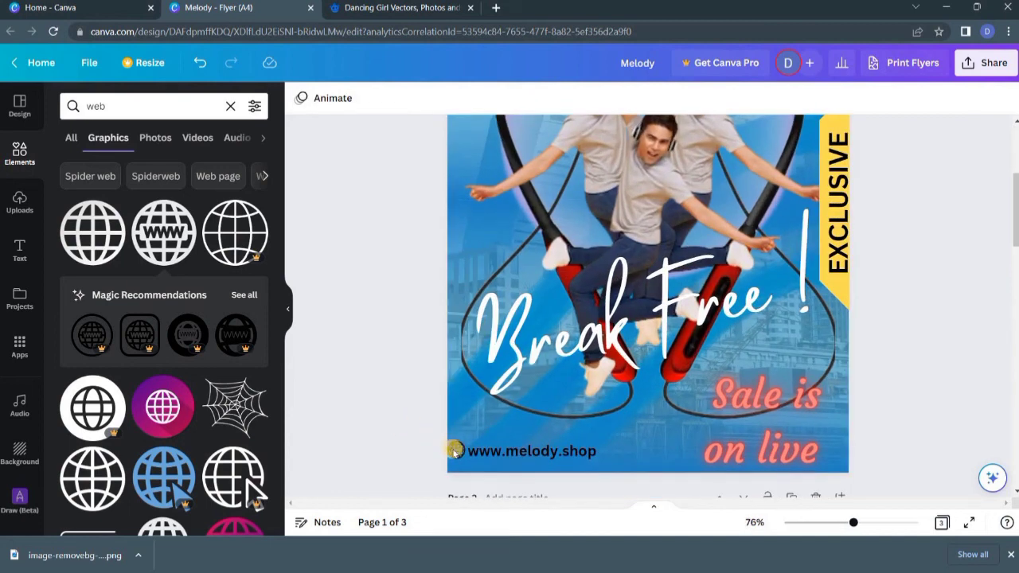
left_click_drag(457, 455, 508, 452)
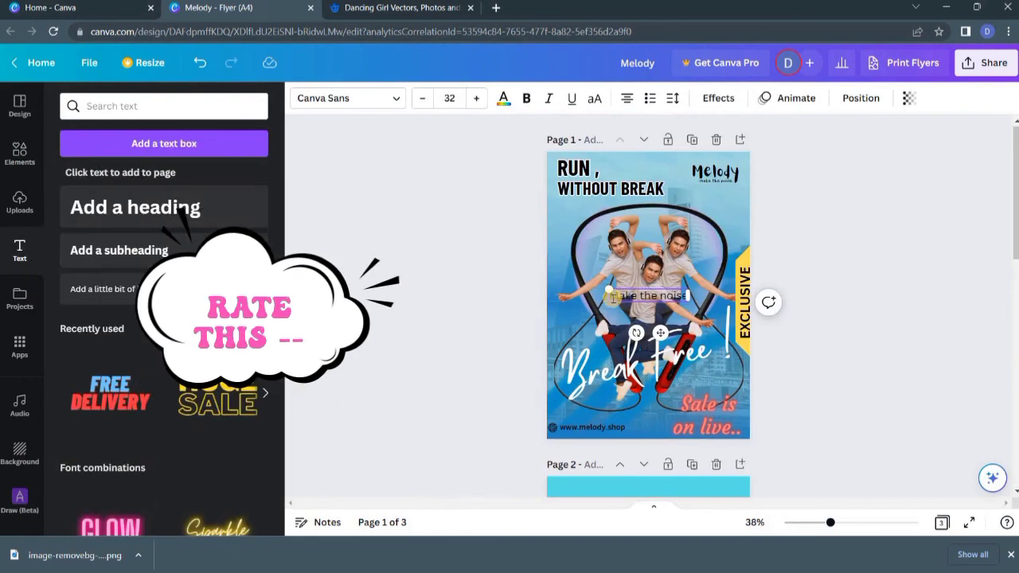
Make the "Make the noise" tagline bold at size 13.5 and place it just beneath the "WITHOUT BREAK" headline.
left_click_drag(617, 294, 659, 246)
key("ctrl+a")
key("ctrl+b")
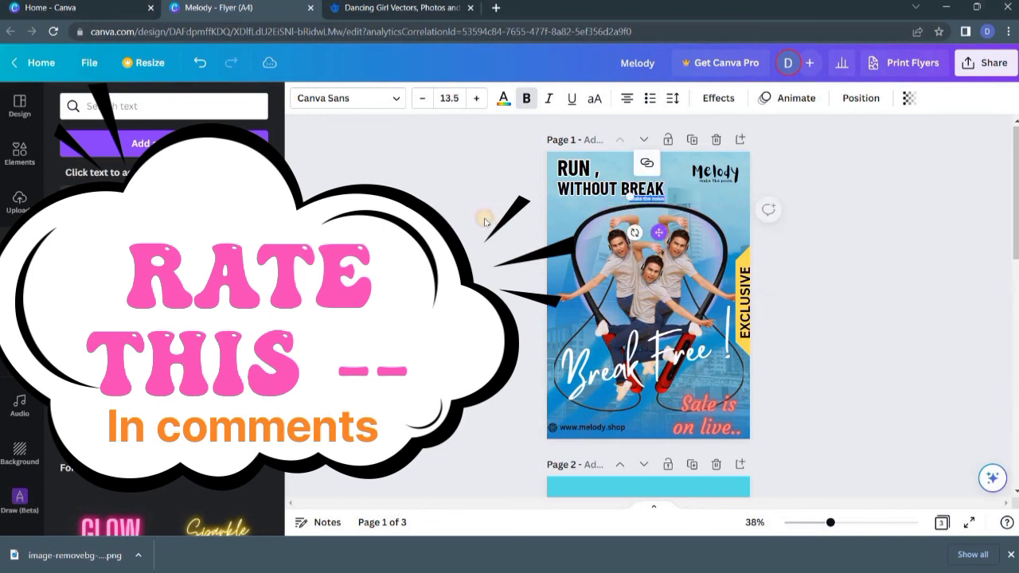
scroll(484, 221, "up", 4)
scroll(484, 221, "down", 4)
scroll(480, 219, "up", 1)
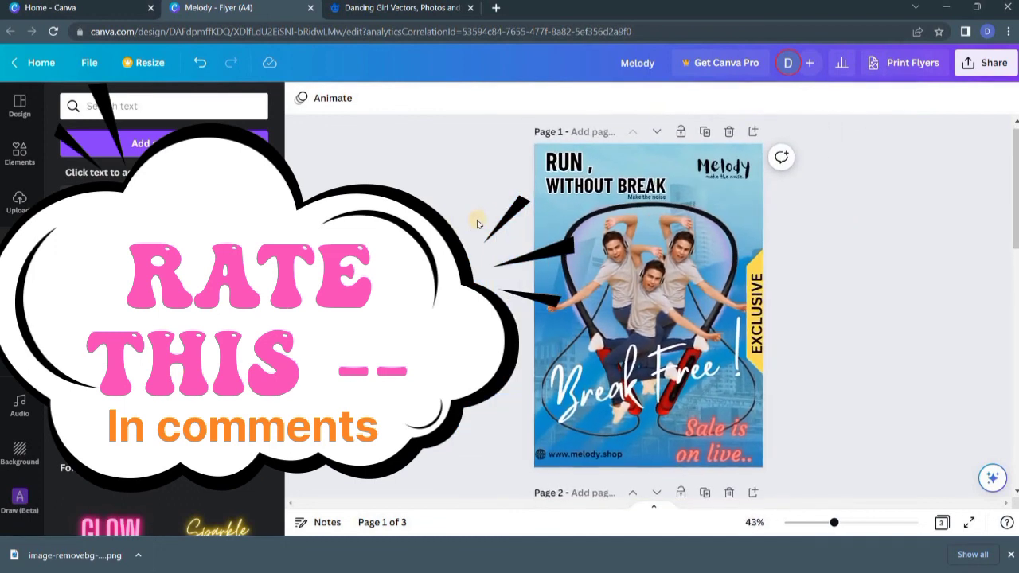